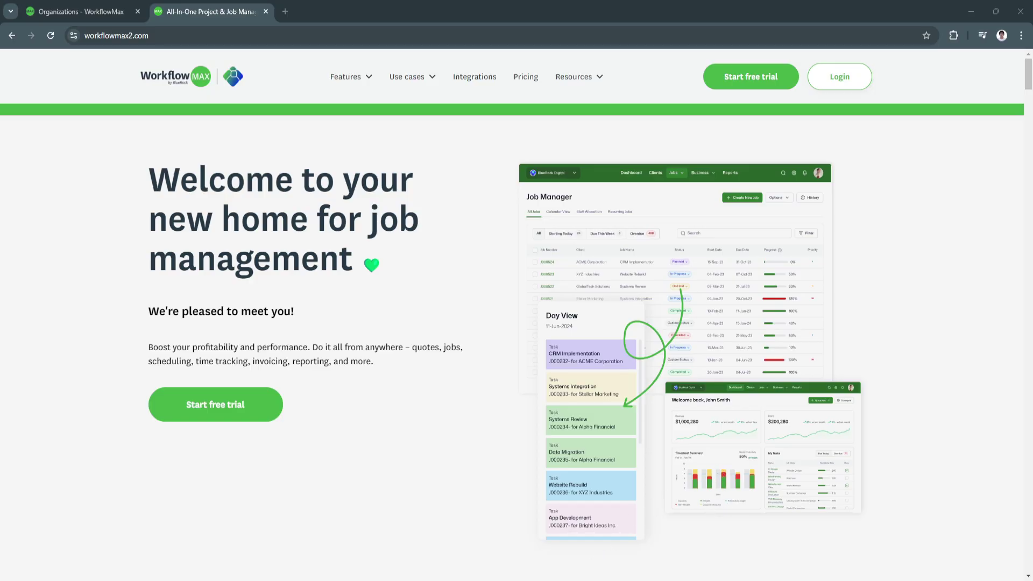
Close the marketing page and connect to the Makinoy trial organisation's Dashboard
click(601, 561)
click(265, 11)
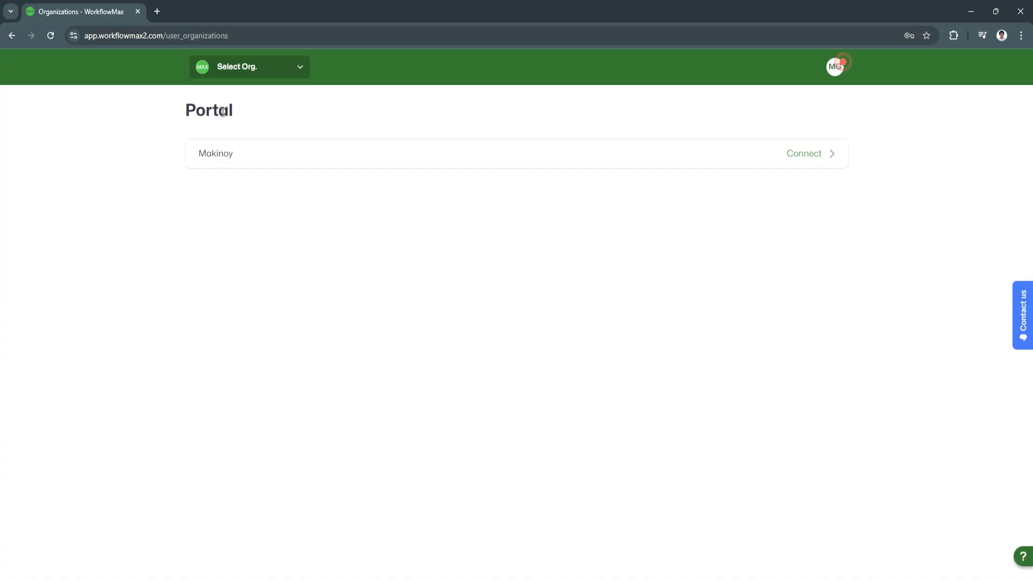
click(430, 154)
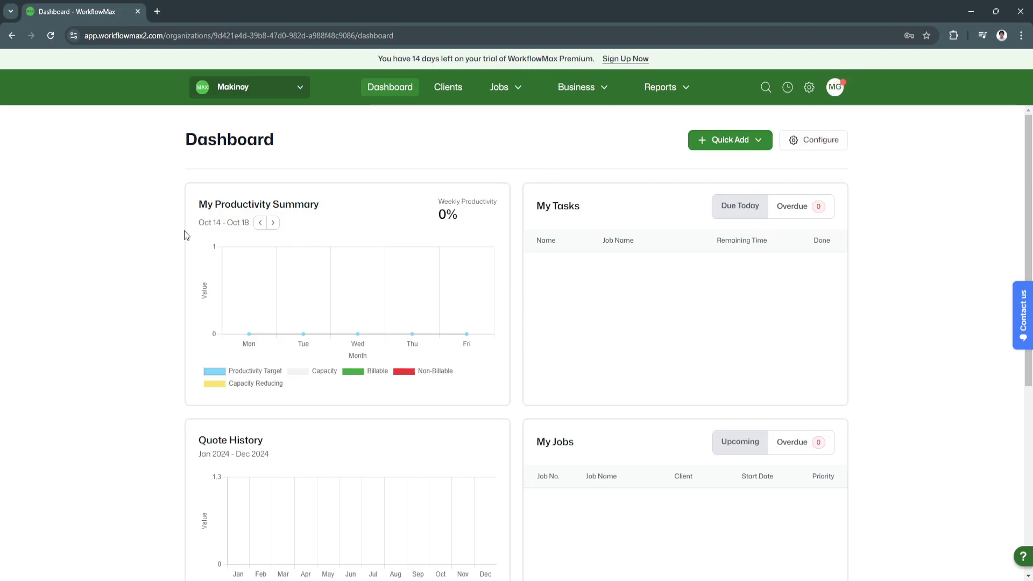
scroll(182, 233, down, 2)
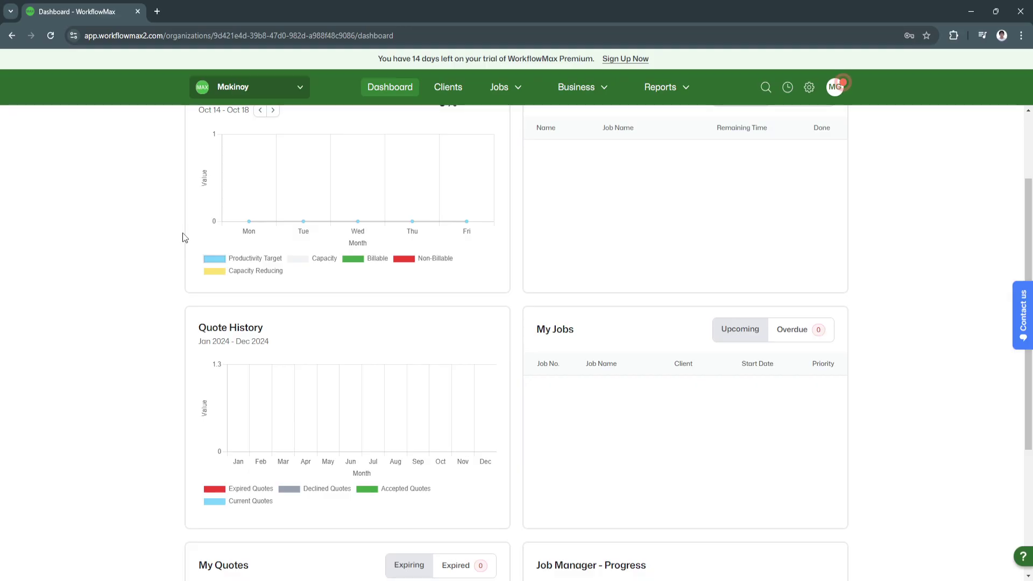
scroll(182, 239, down, 4)
scroll(182, 239, up, 6)
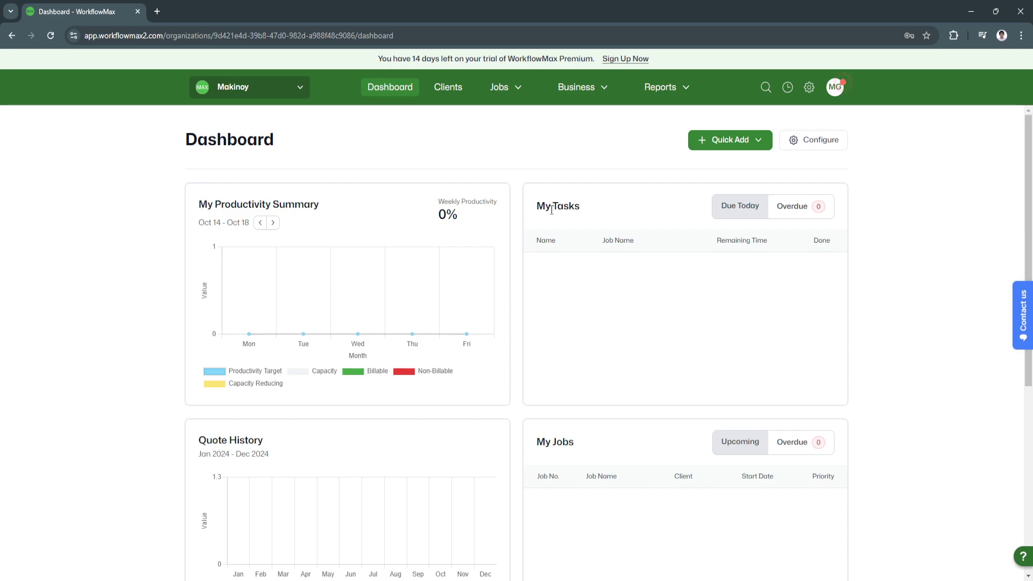
scroll(366, 382, down, 3)
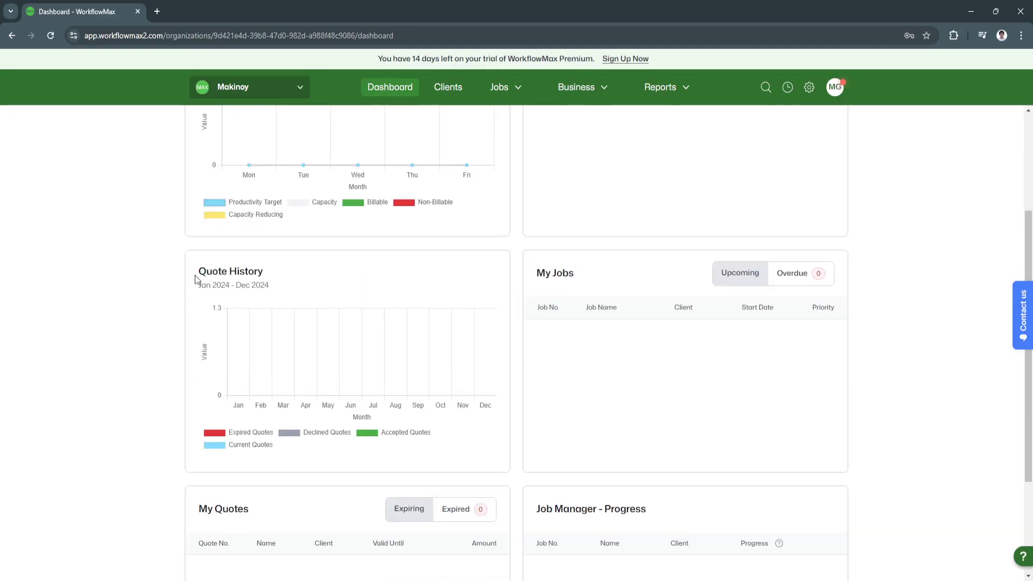
scroll(560, 286, down, 3)
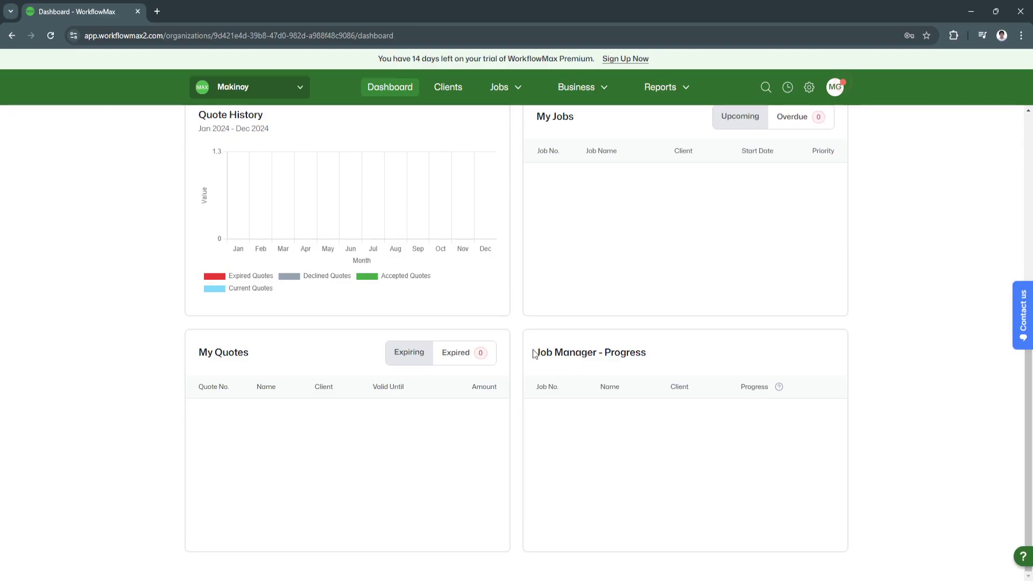
scroll(640, 359, up, 6)
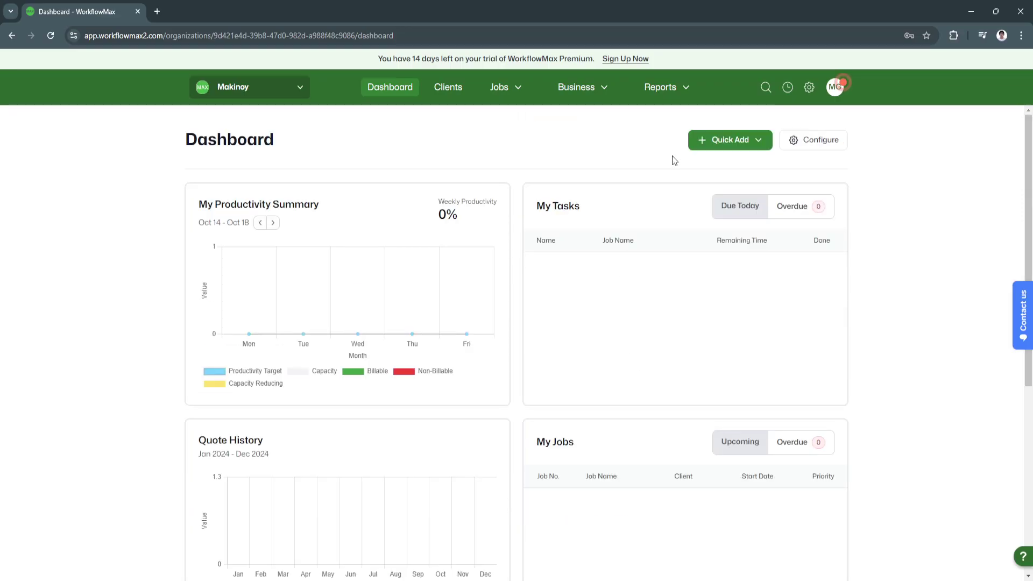
click(713, 146)
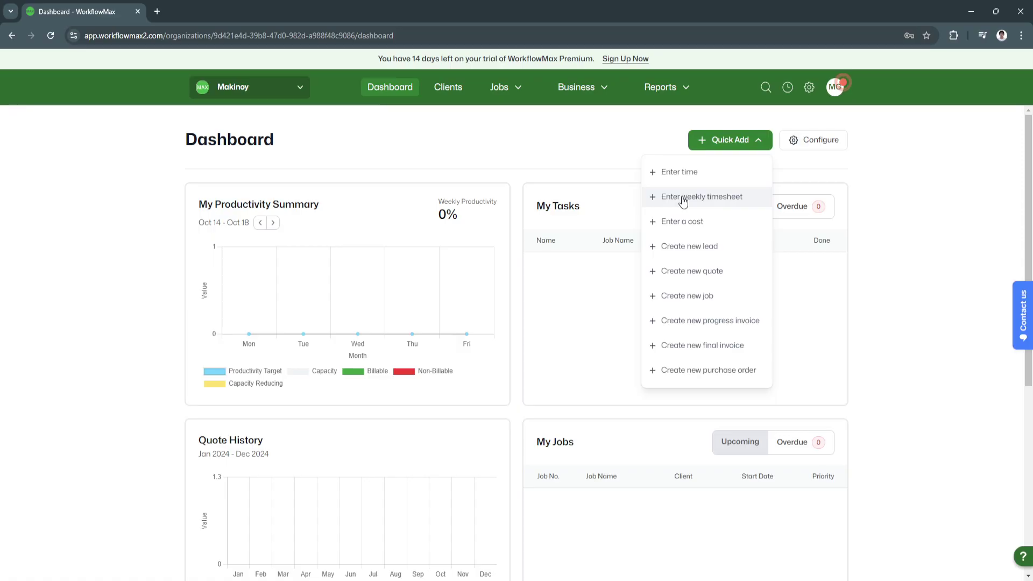
click(702, 198)
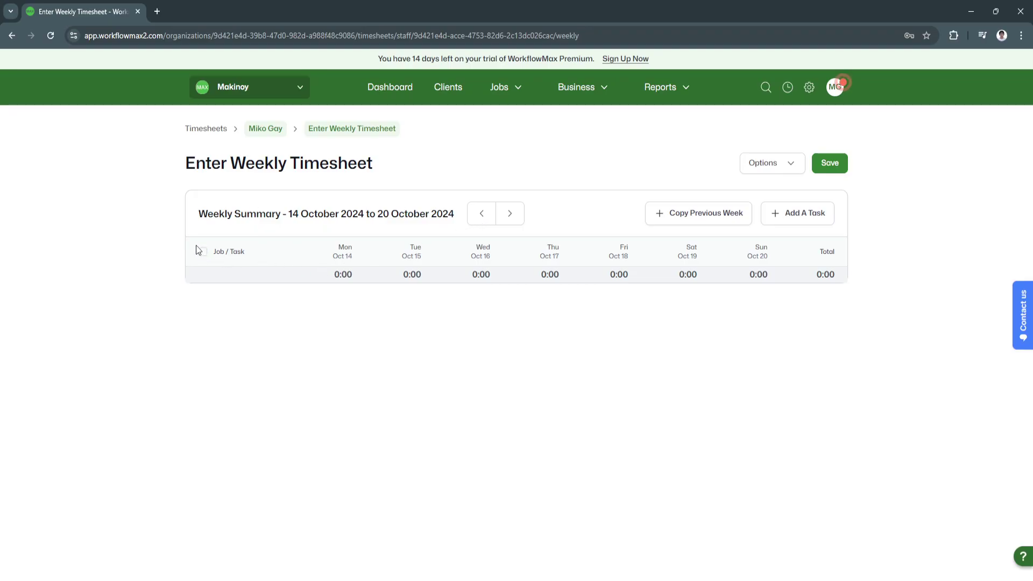
click(836, 164)
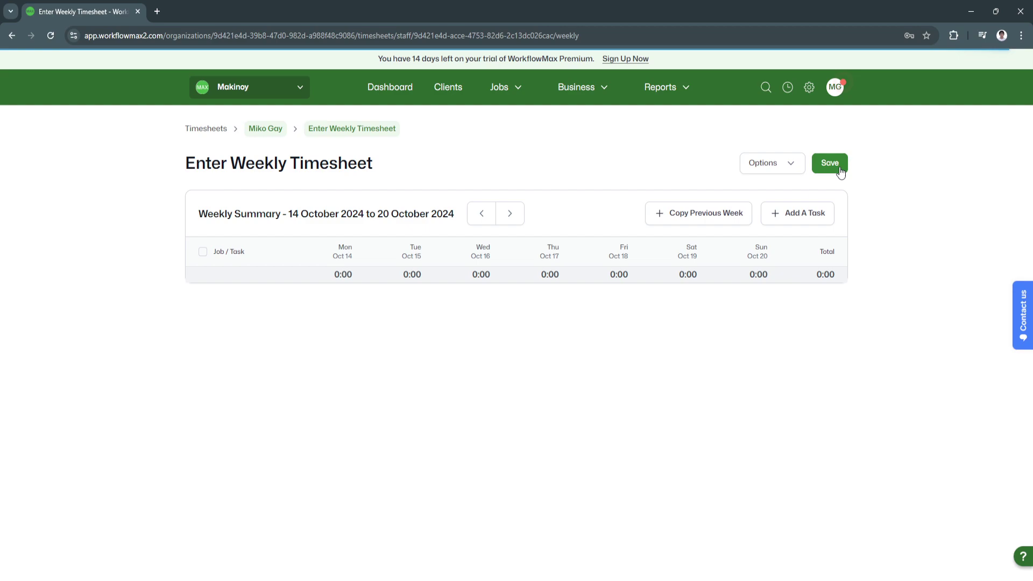
click(386, 87)
scroll(416, 299, down, 1)
scroll(415, 299, down, 5)
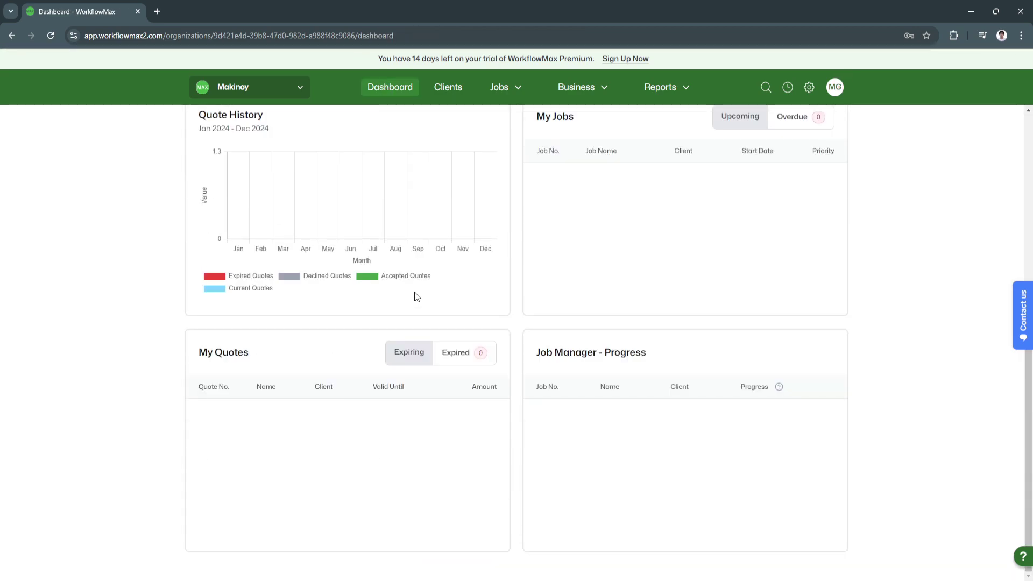
scroll(415, 295, up, 6)
click(762, 148)
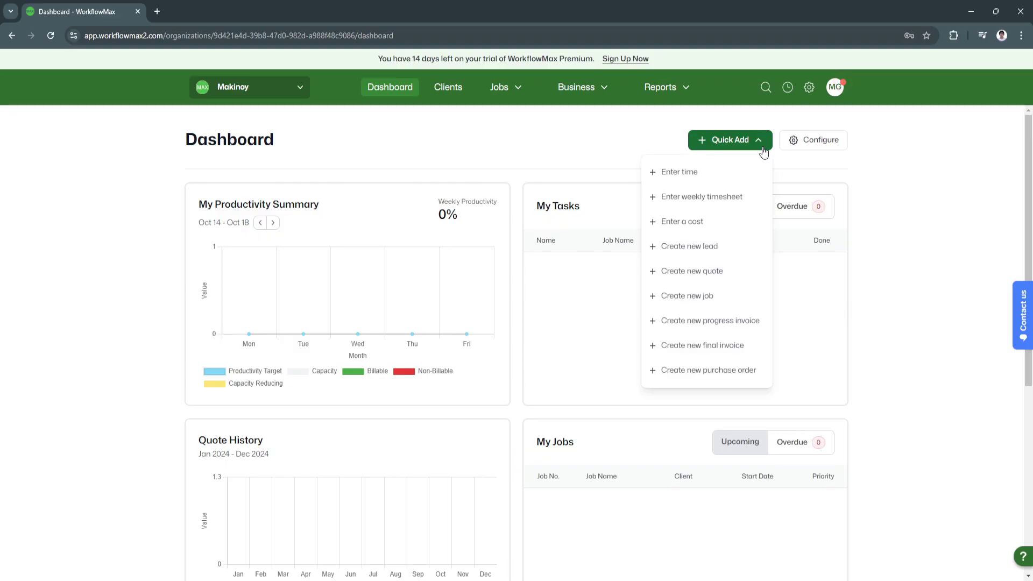
click(694, 141)
click(709, 140)
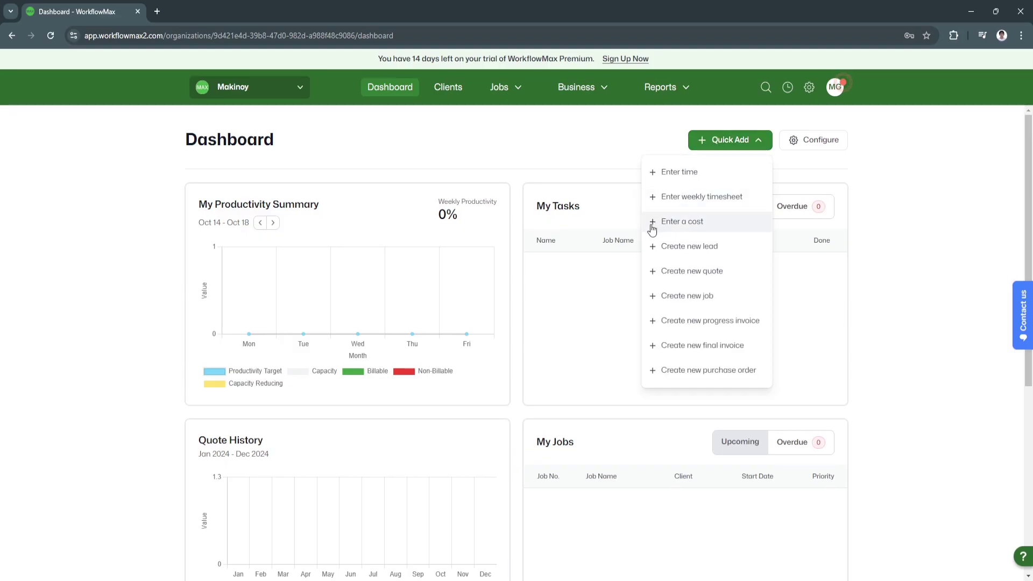
click(723, 140)
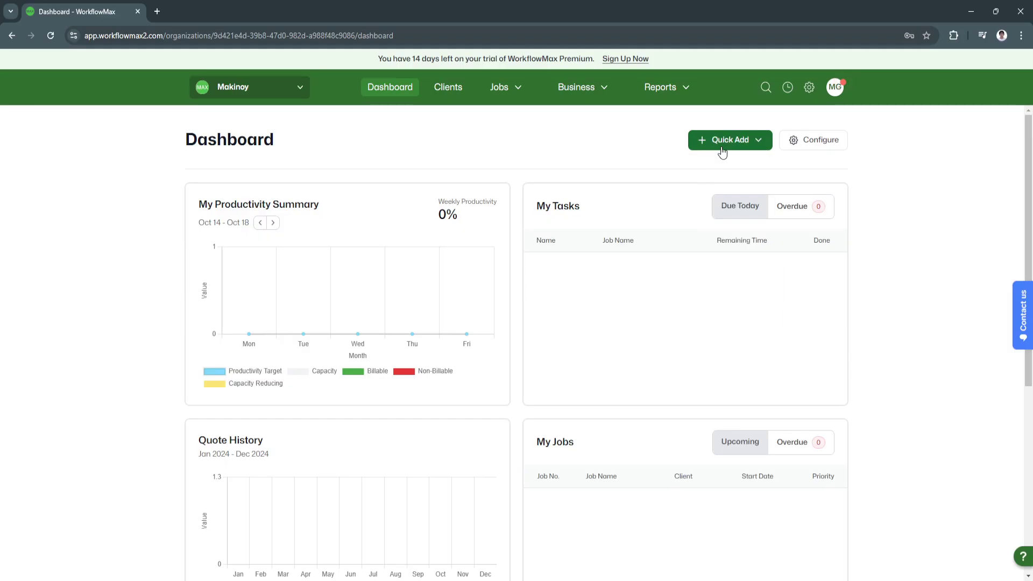
click(724, 140)
click(688, 197)
click(755, 168)
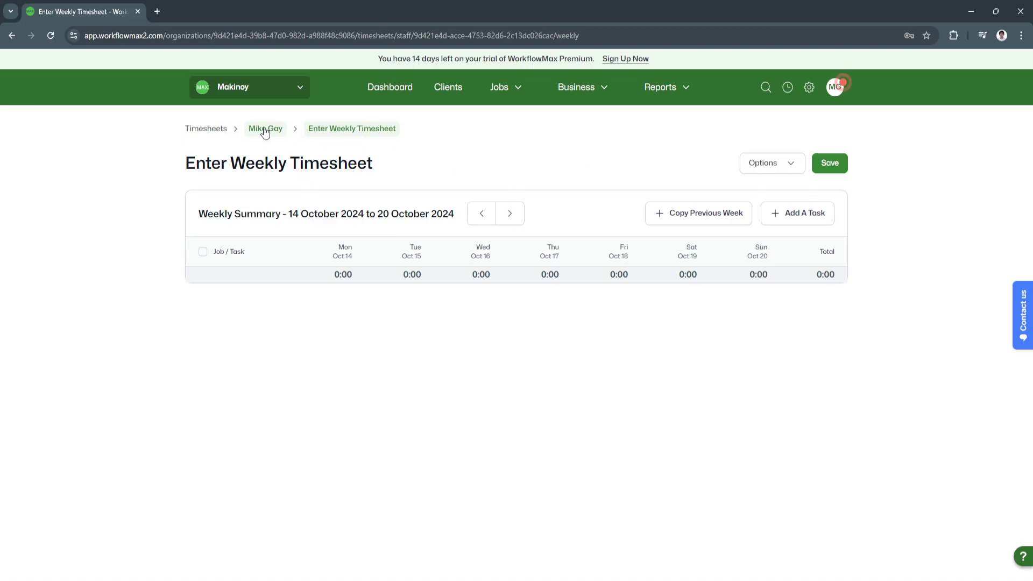
click(392, 94)
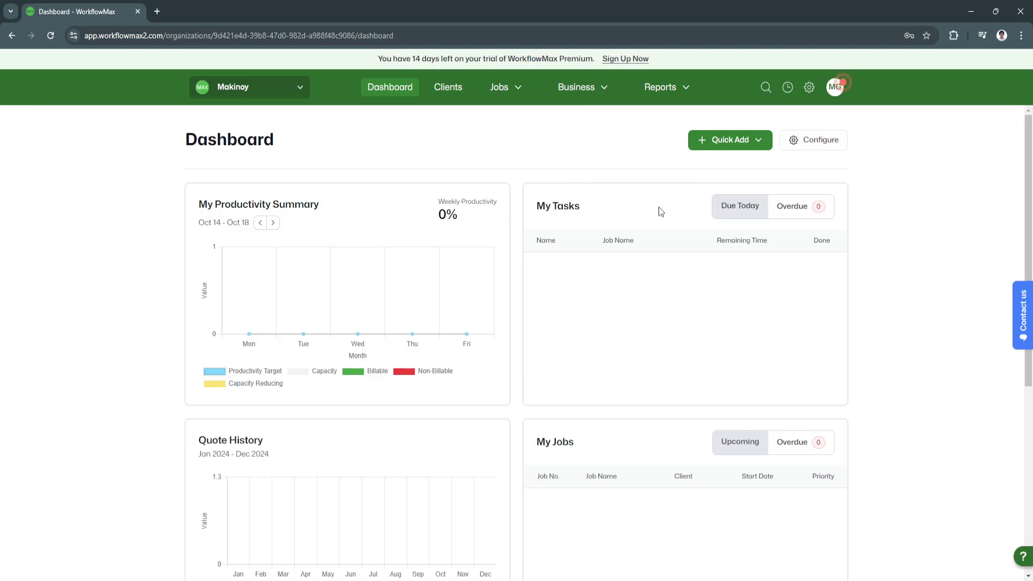
Enable the Aged WIP and Aged Debtors dashboard widgets, save, and check them on the page
click(802, 145)
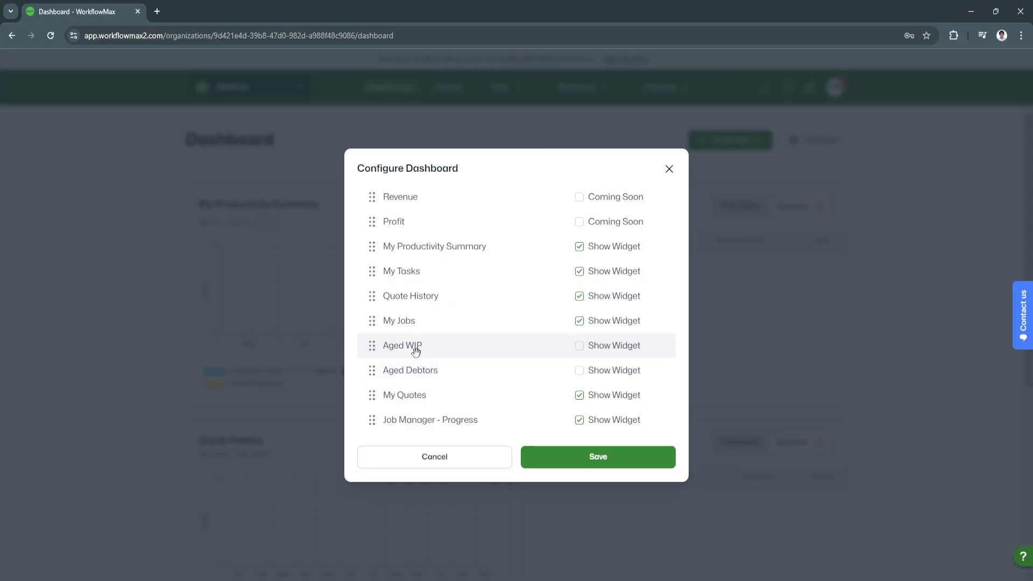
click(579, 346)
click(579, 370)
click(574, 455)
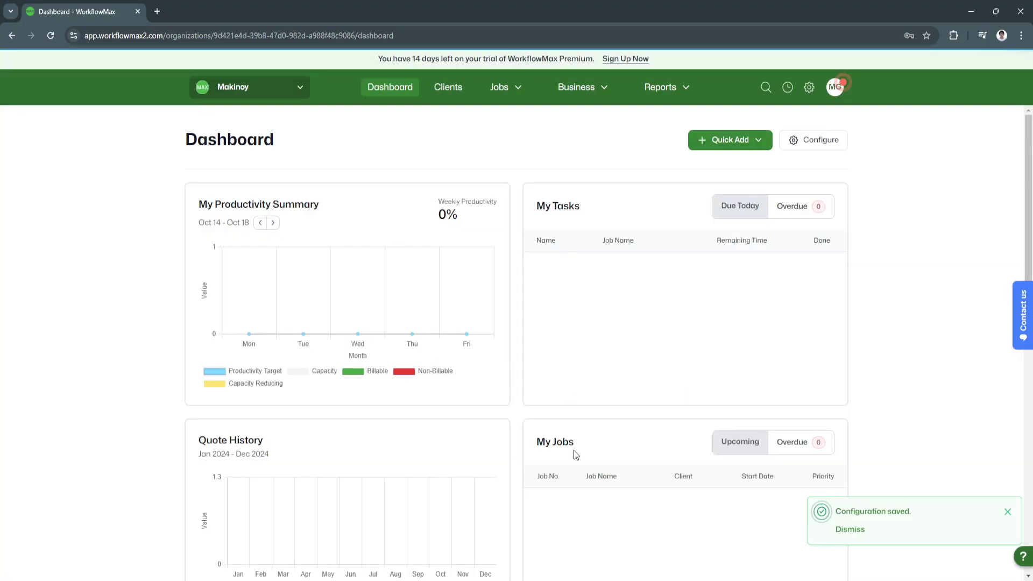
scroll(520, 393, down, 10)
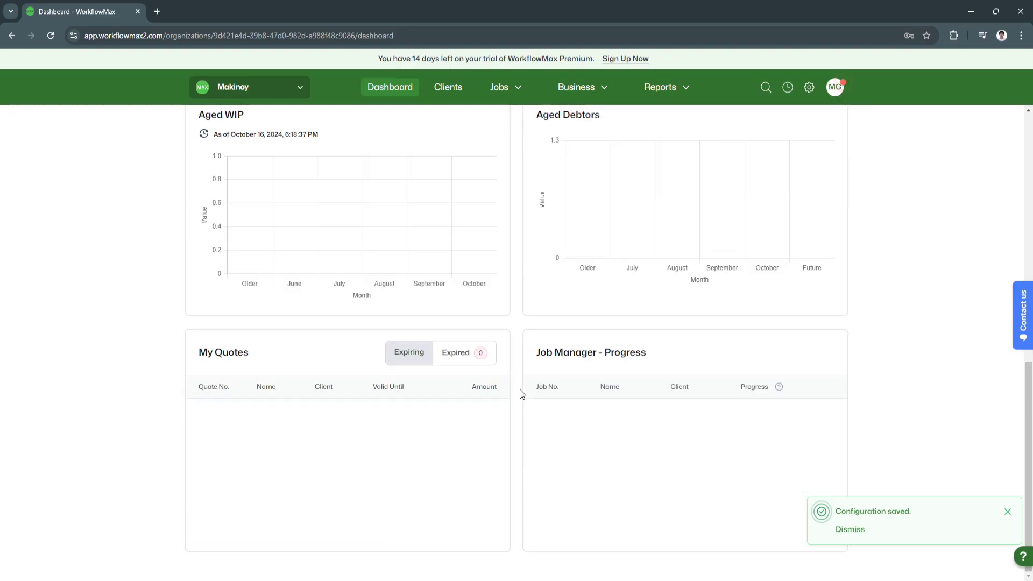
scroll(518, 392, up, 4)
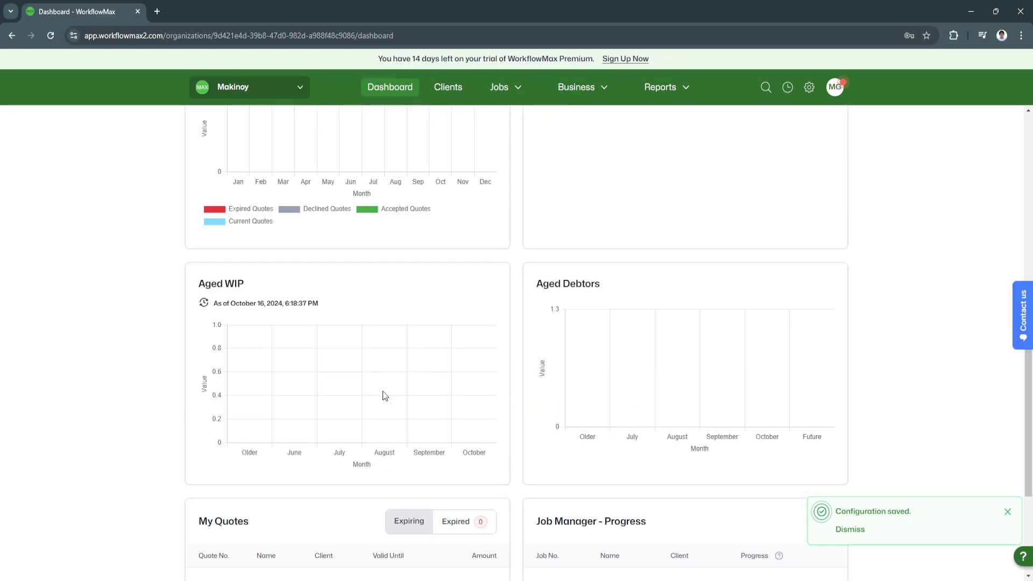
scroll(551, 421, up, 8)
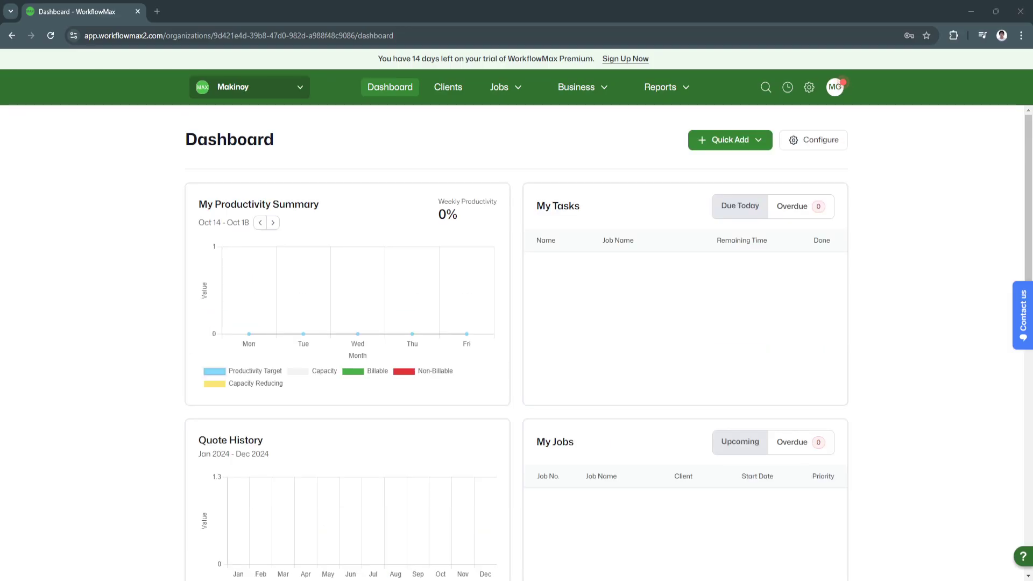
Start a new client and review the client manager and job manager choices without picking
click(449, 88)
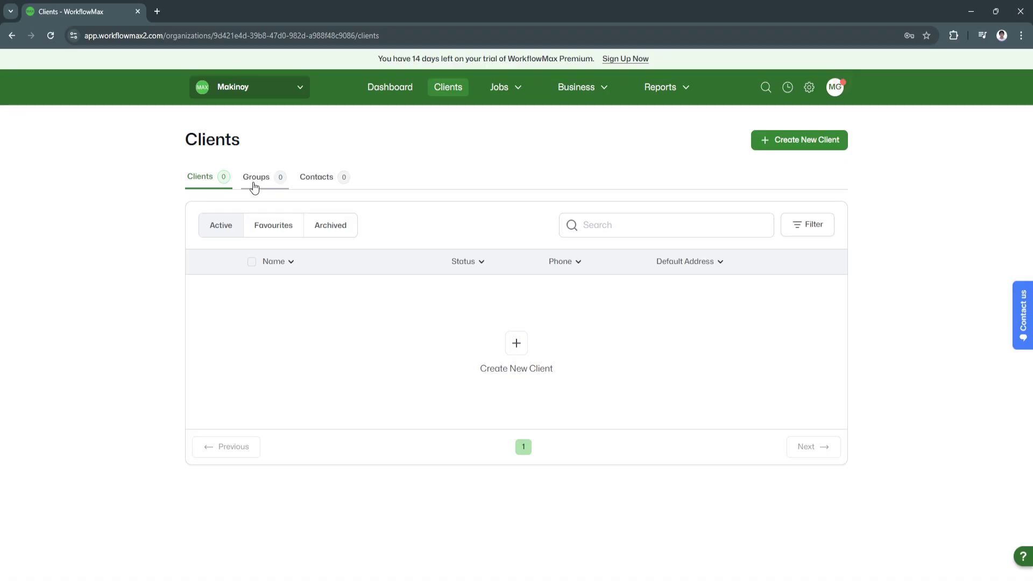
click(799, 138)
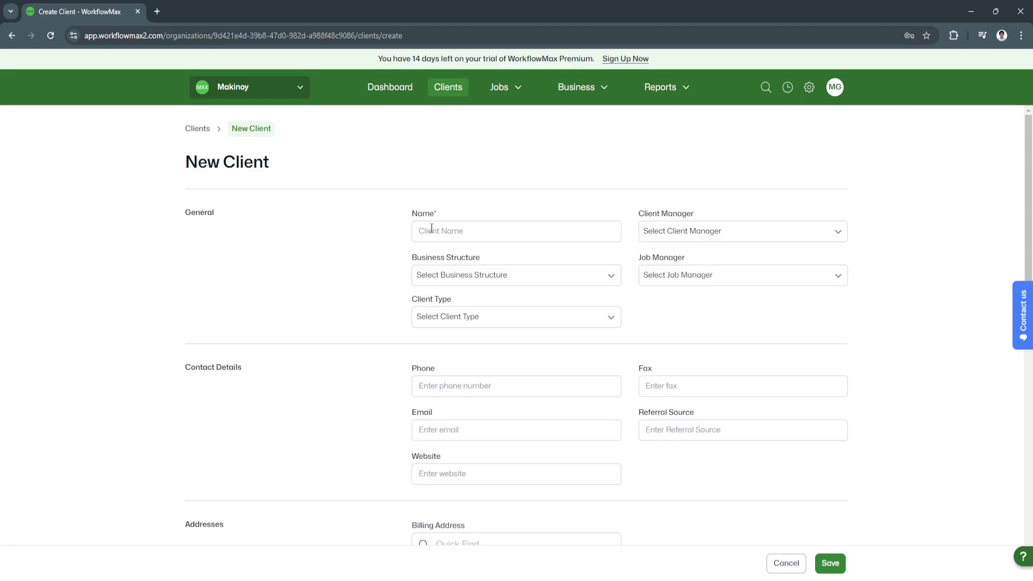
scroll(293, 234, down, 1)
scroll(296, 231, up, 1)
click(675, 231)
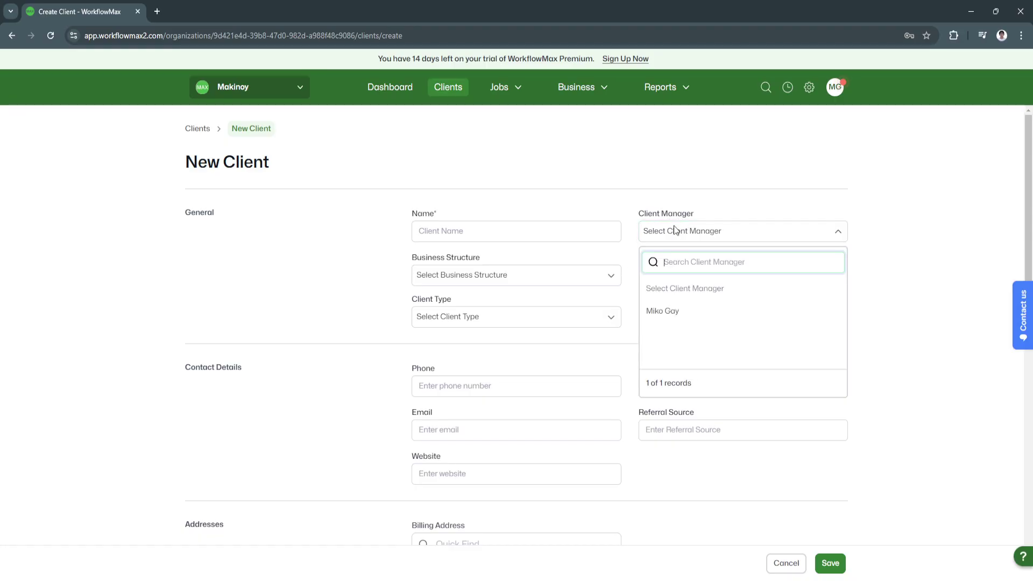
click(674, 235)
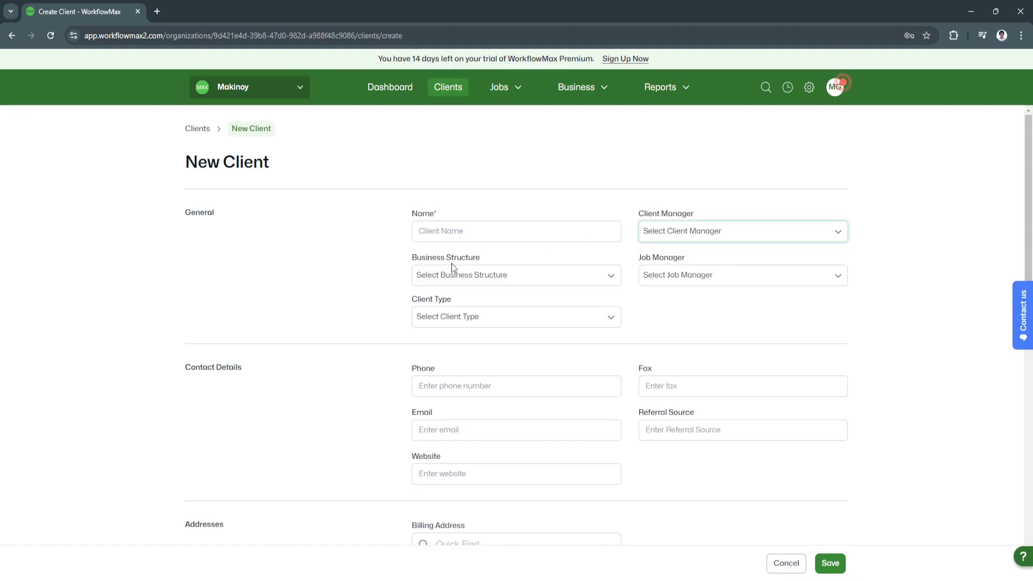
click(675, 275)
click(668, 278)
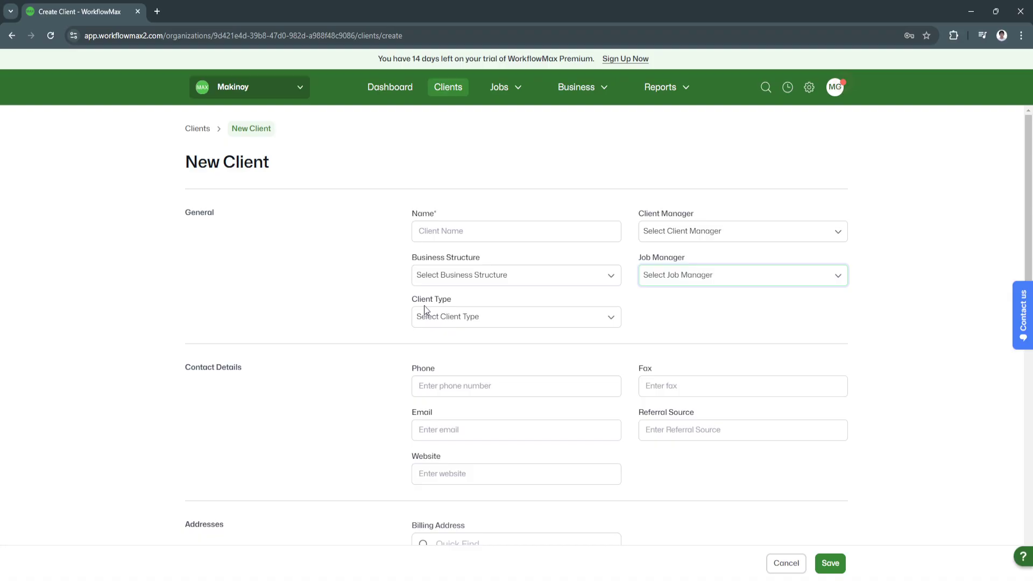
Review the New Client form's Contact Details, Tax and Company, and Billing sections
scroll(463, 372, down, 3)
drag(188, 201, 243, 200)
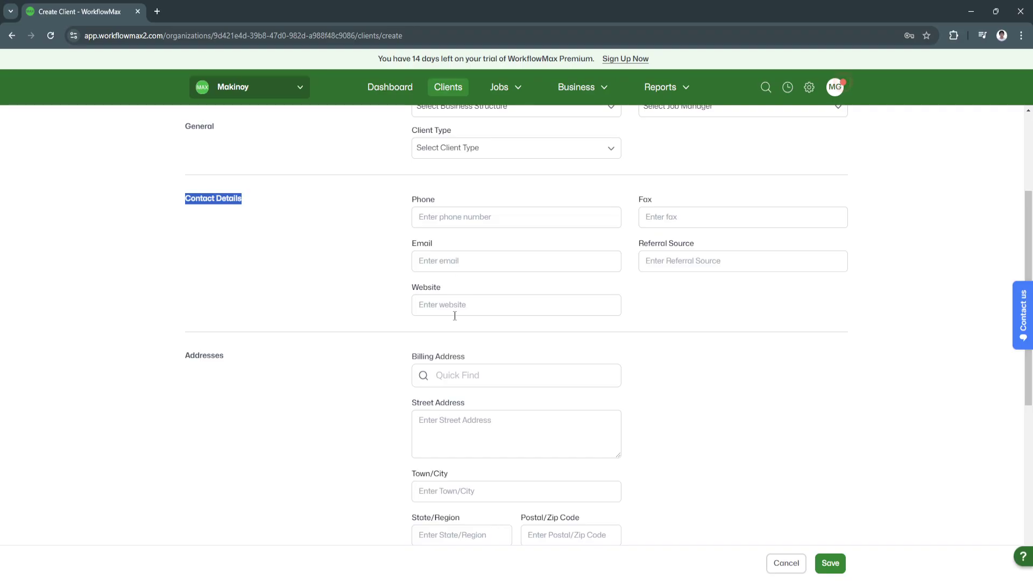
scroll(279, 366, down, 4)
scroll(175, 253, up, 1)
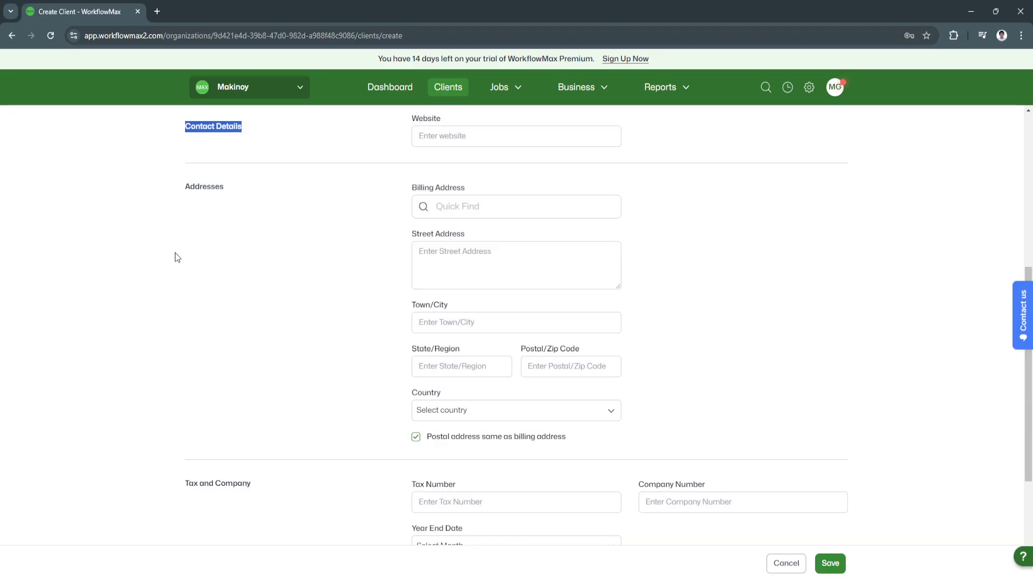
drag(182, 188, 230, 189)
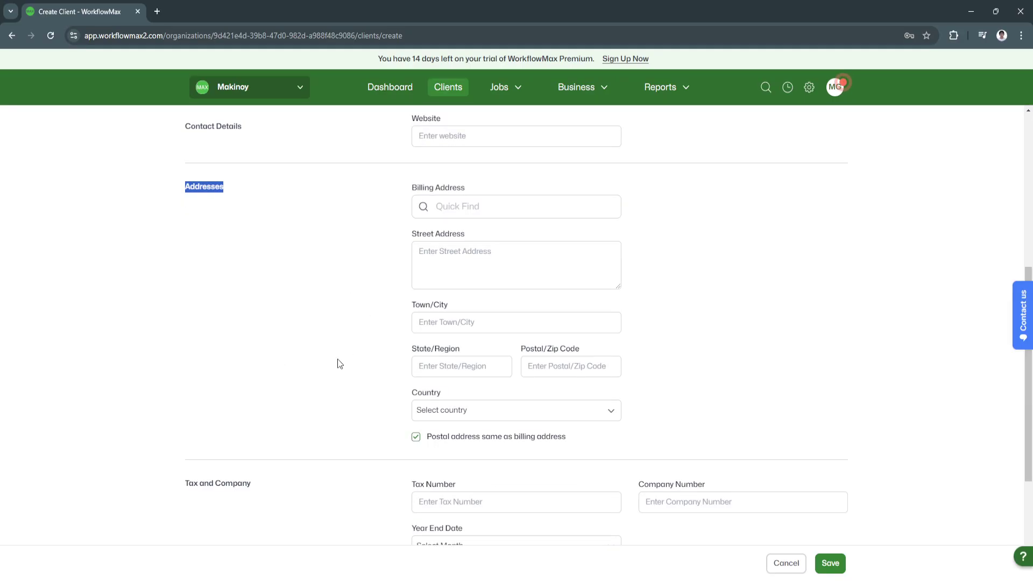
scroll(338, 359, down, 4)
drag(183, 289, 256, 285)
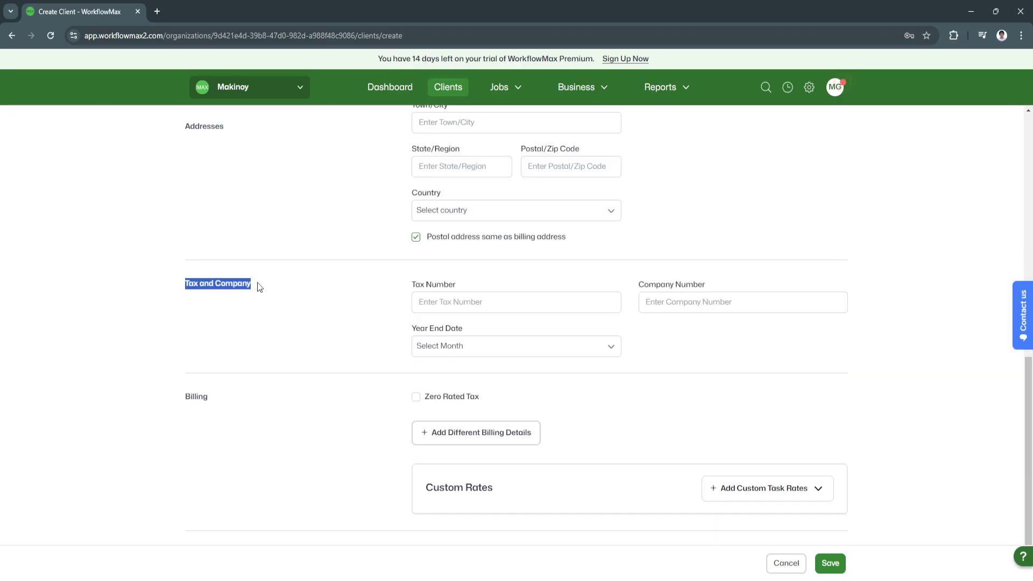
drag(172, 401, 274, 397)
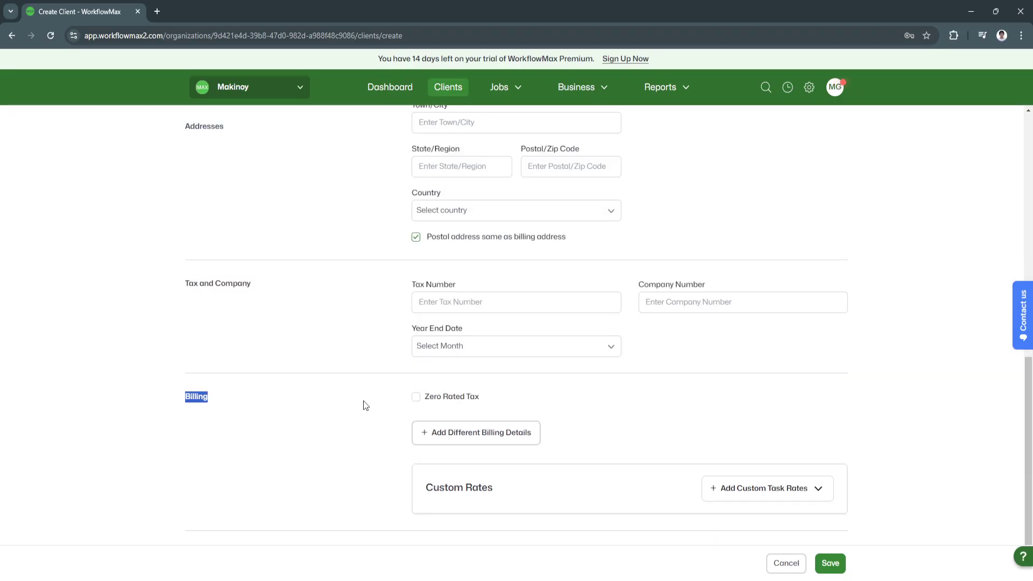
scroll(364, 405, up, 6)
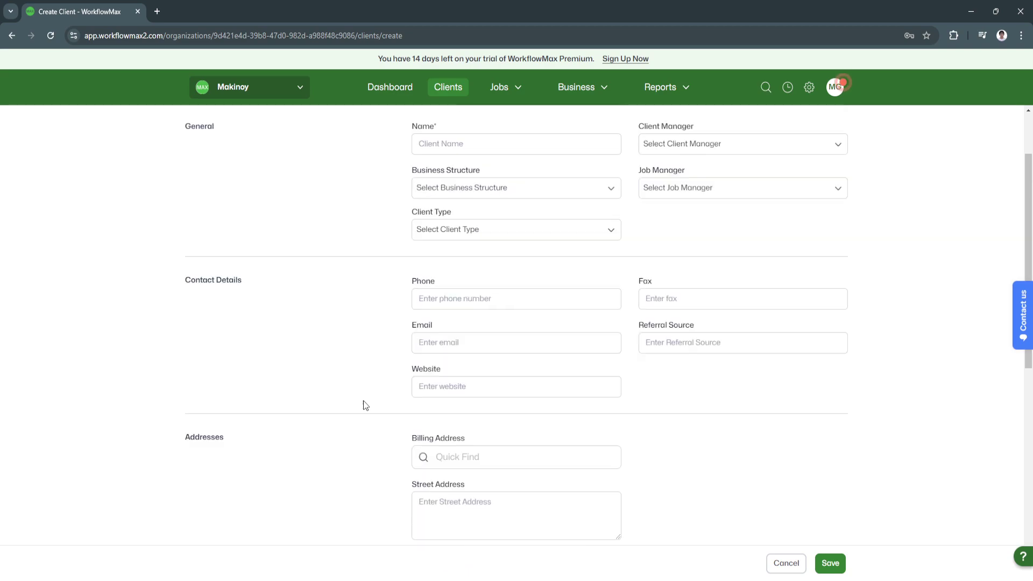
scroll(408, 399, down, 6)
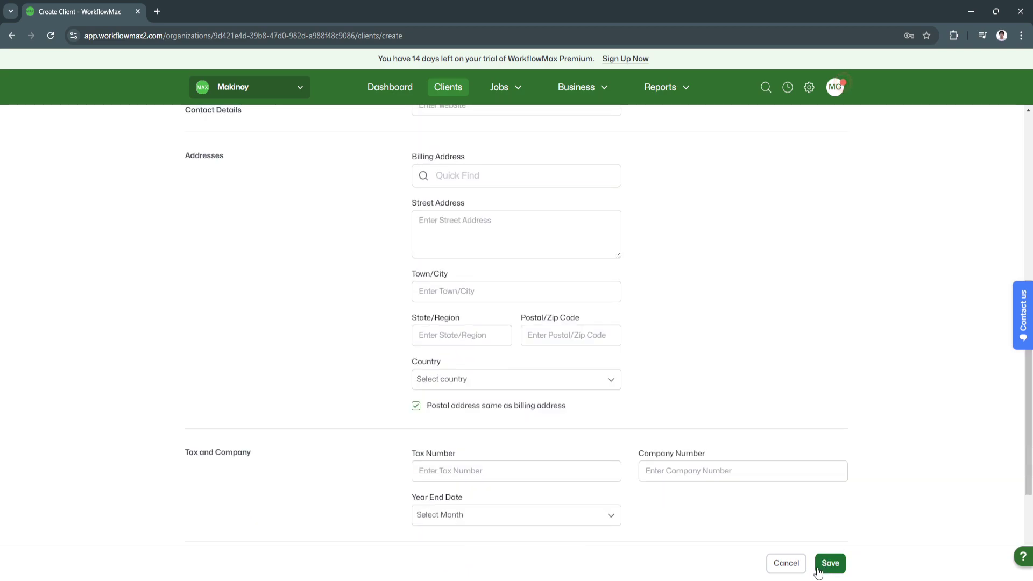
scroll(591, 424, up, 7)
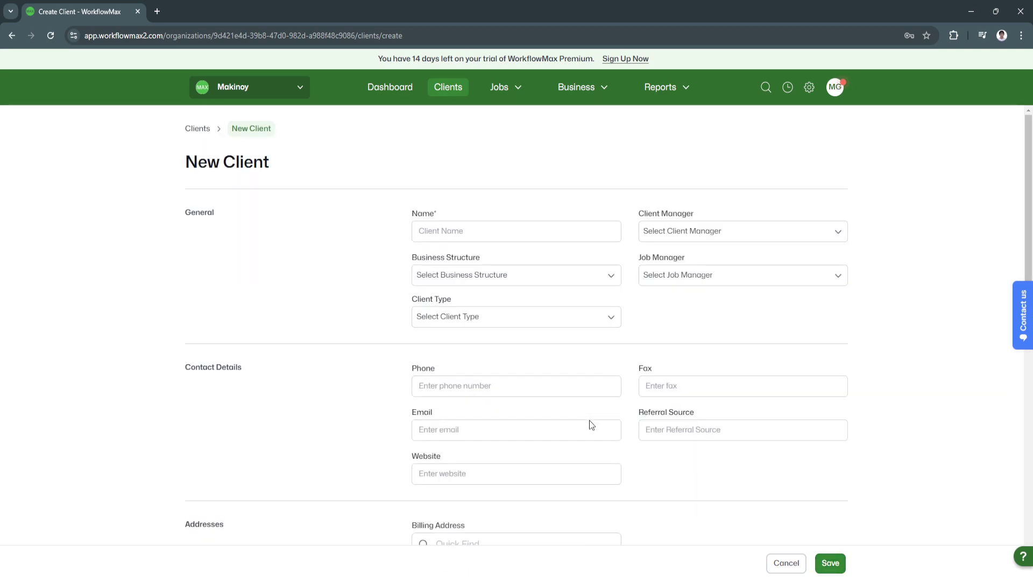
Discard the new client and view the empty Favourites and Archived client lists
click(778, 562)
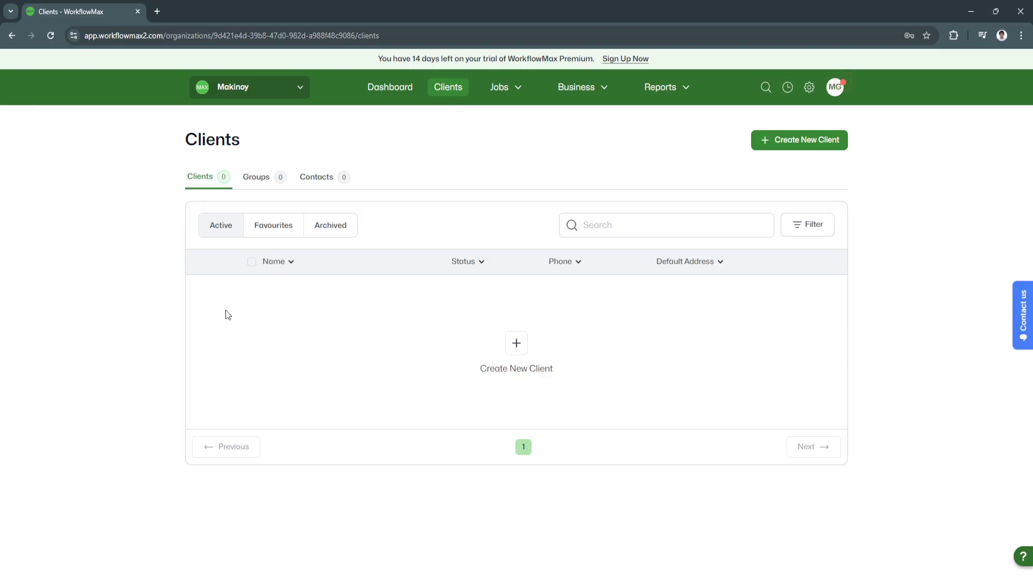
click(256, 233)
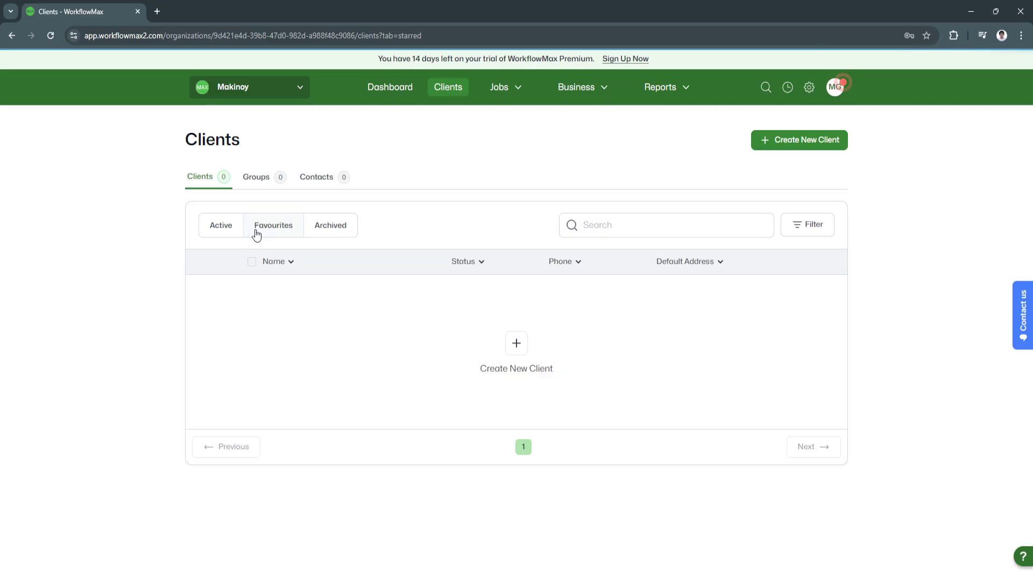
click(330, 226)
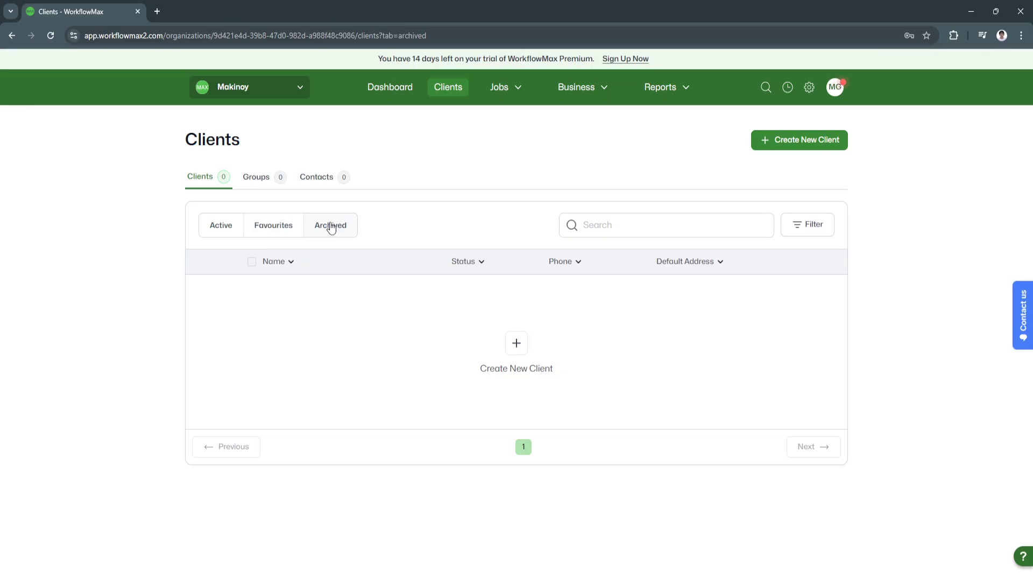
Go to client Groups and start a new group, ready for its name
click(268, 186)
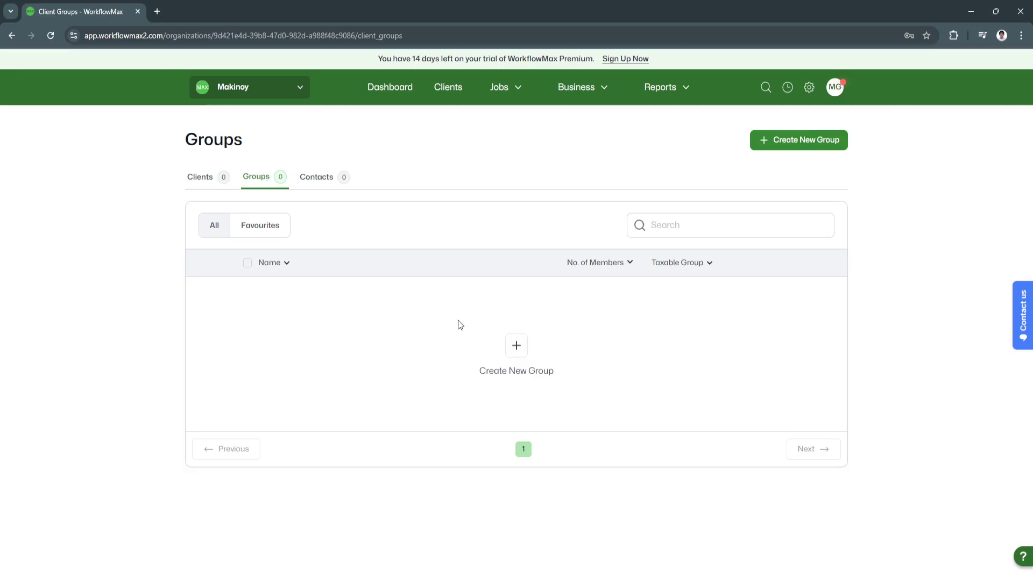
click(762, 141)
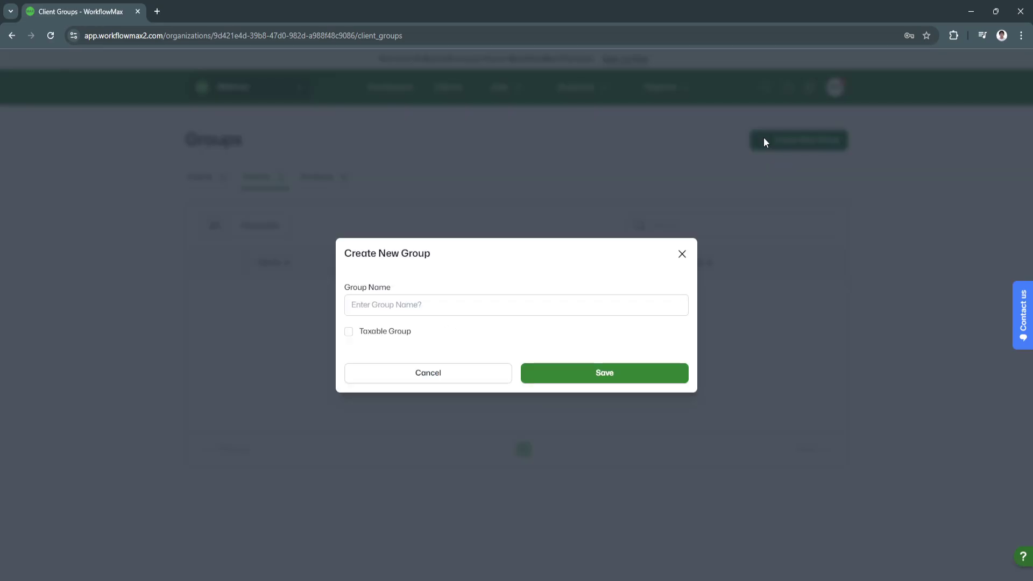
click(485, 304)
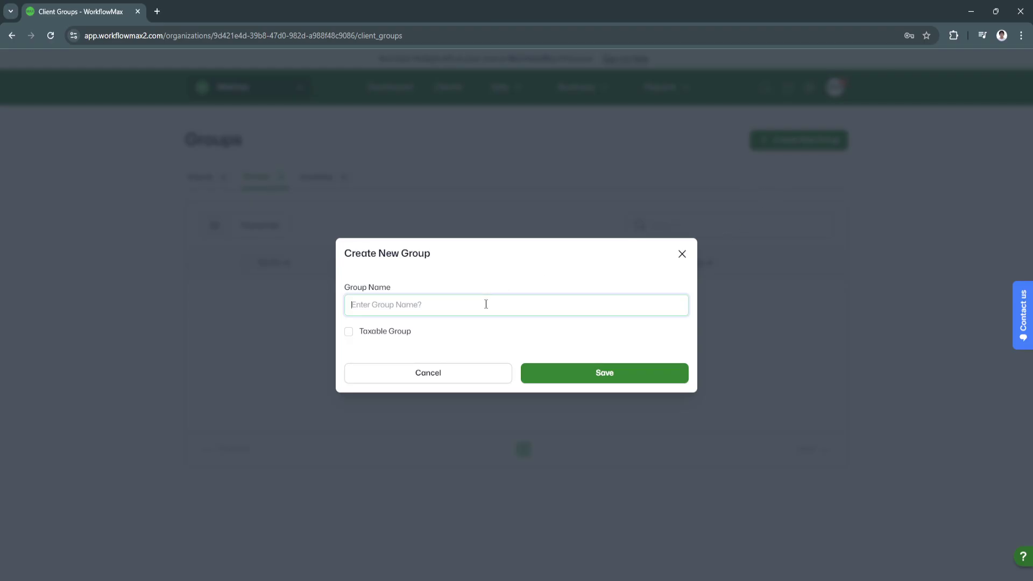
Name the new client group TEST and save it
text(TEST)
click(563, 381)
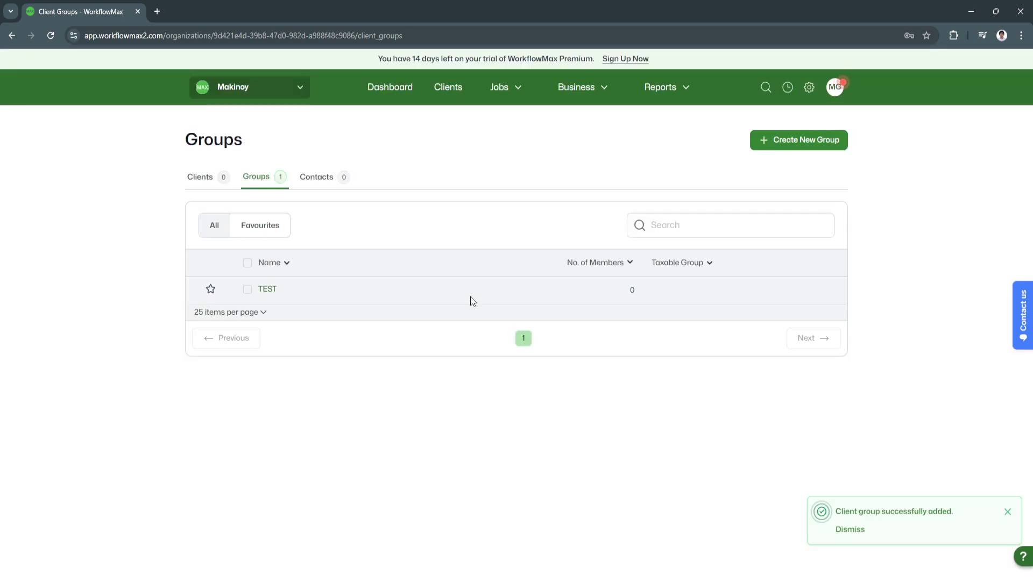
double_click(448, 293)
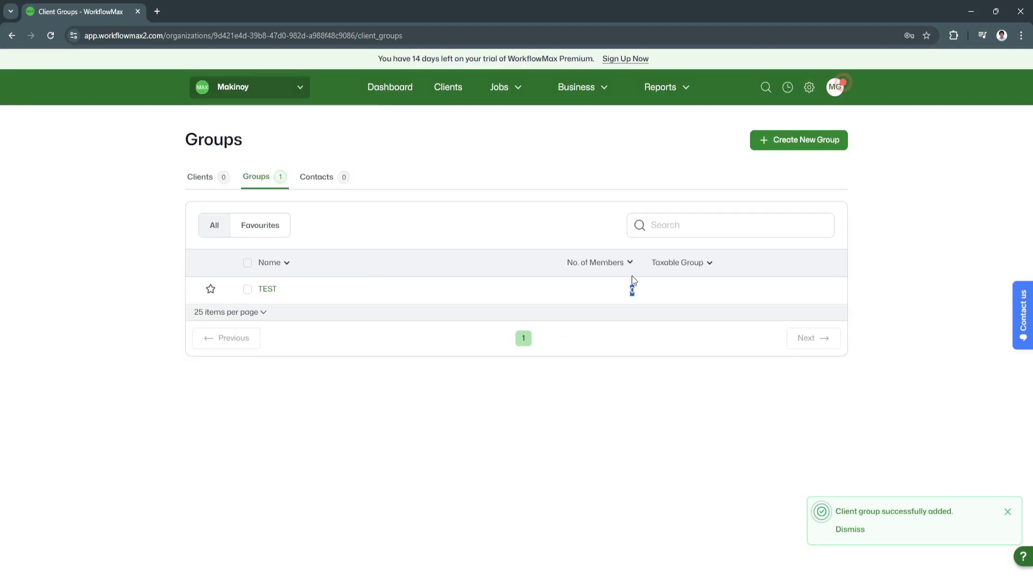
click(441, 355)
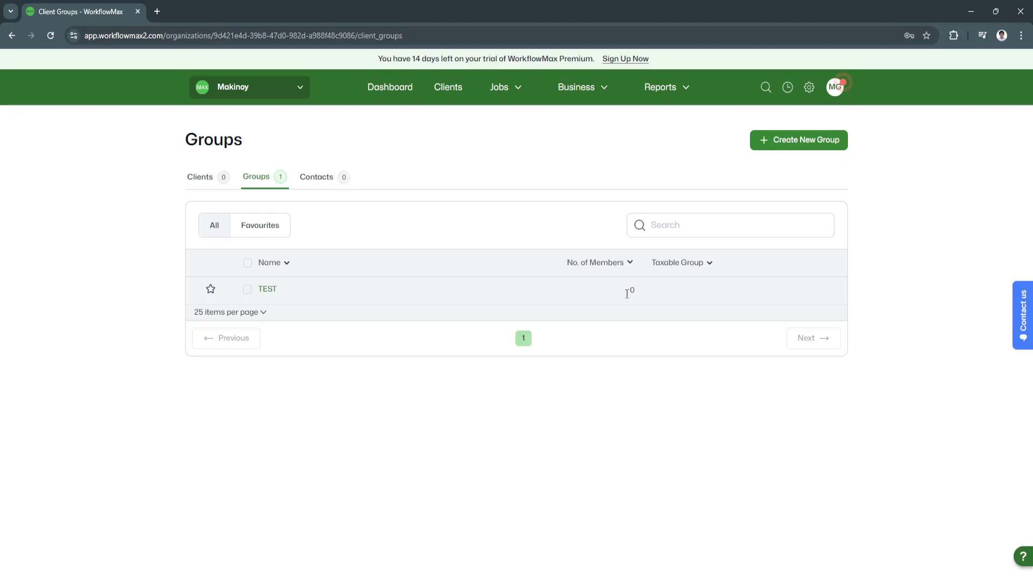
Star the TEST group as a favourite and check it under the Favourites filter
click(210, 291)
click(247, 236)
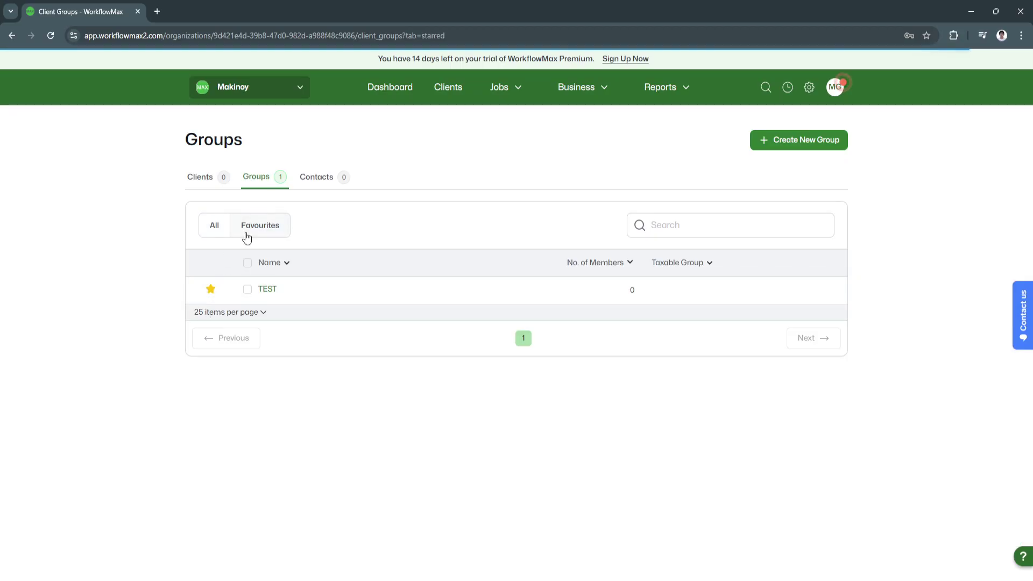
click(213, 227)
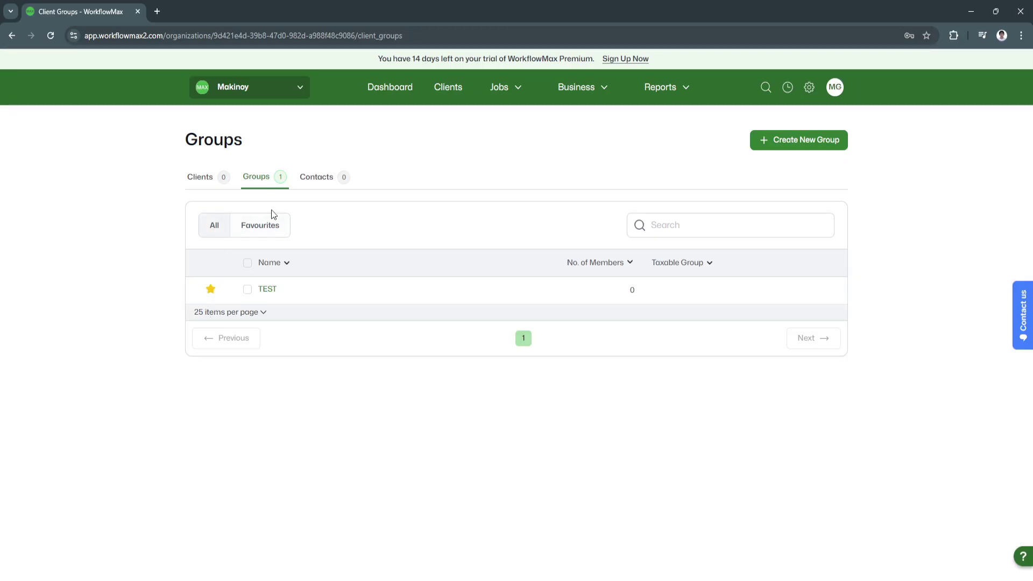
Open the empty Contacts list and start a blank new contact
click(314, 178)
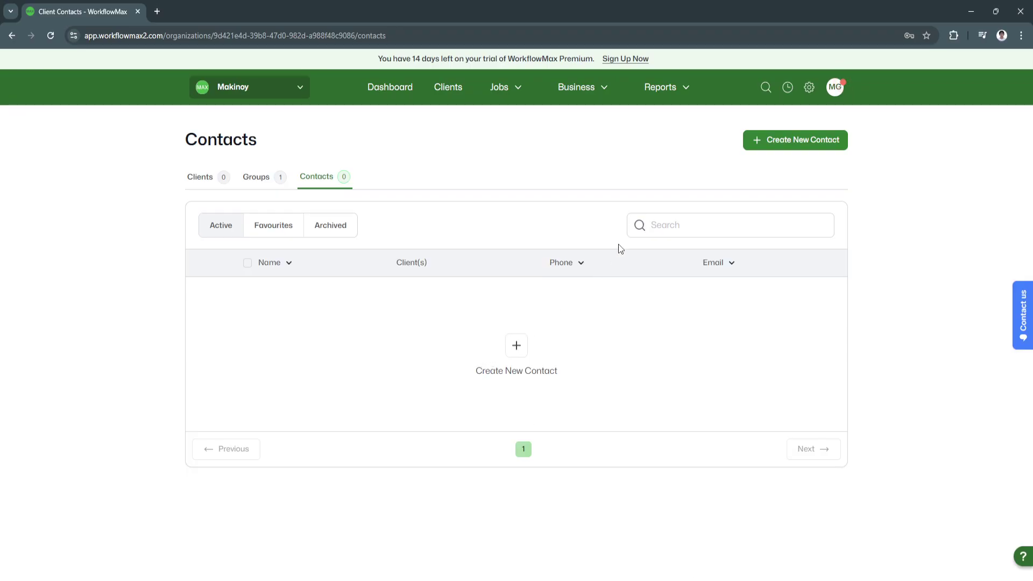
click(756, 146)
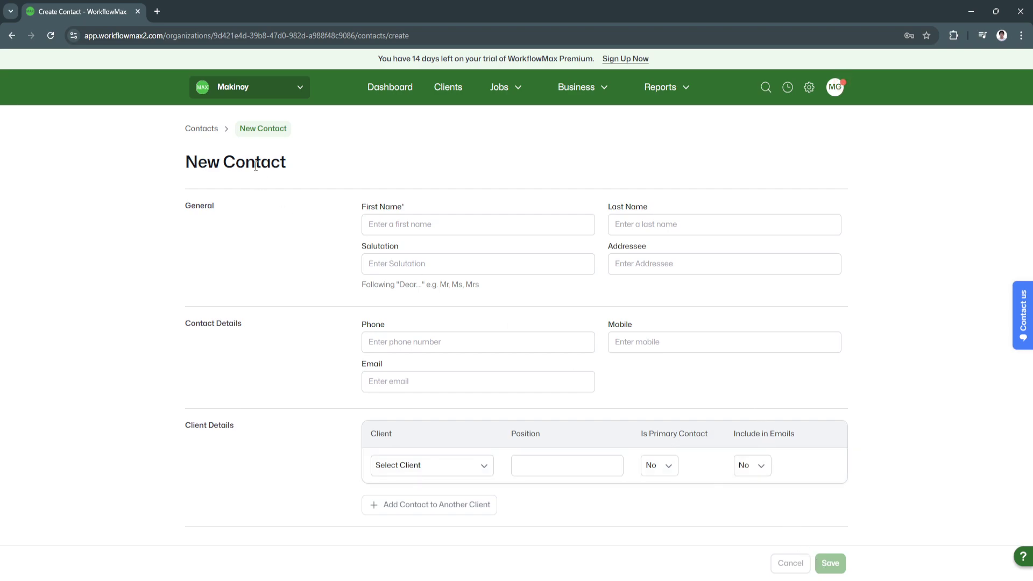
click(501, 100)
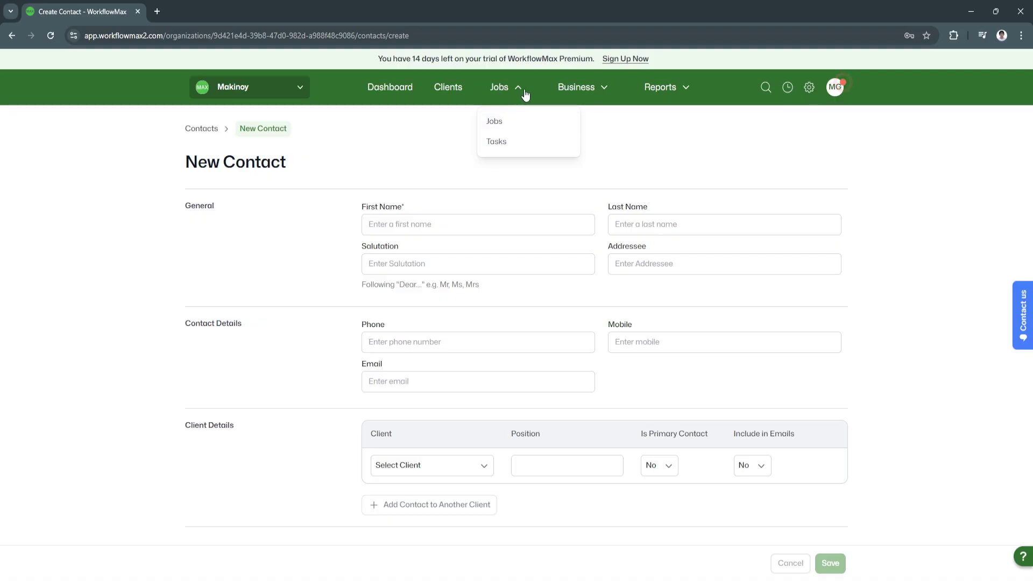
Start a new job, try saving it blank to see required fields, then abandon it
click(501, 121)
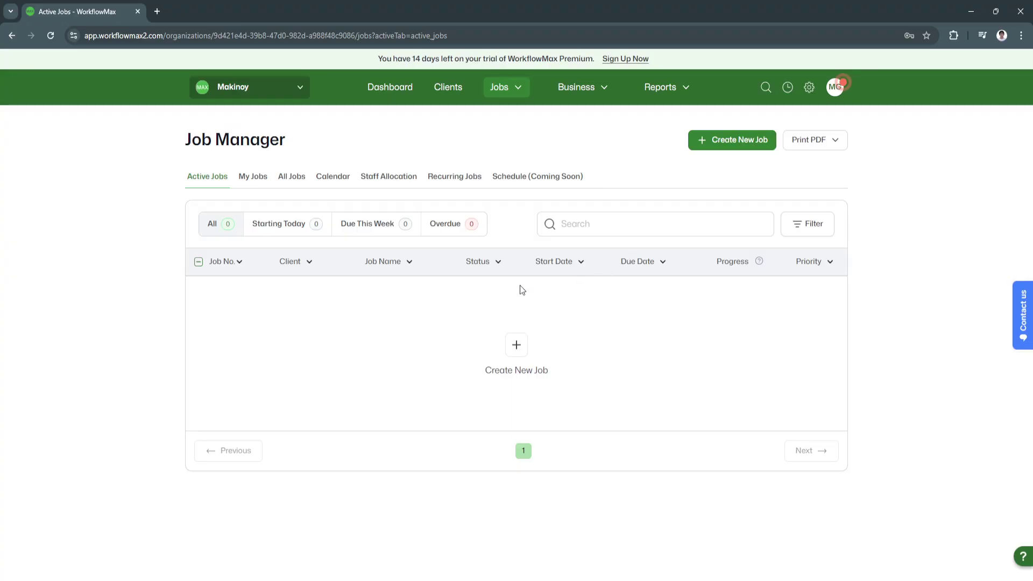
click(515, 345)
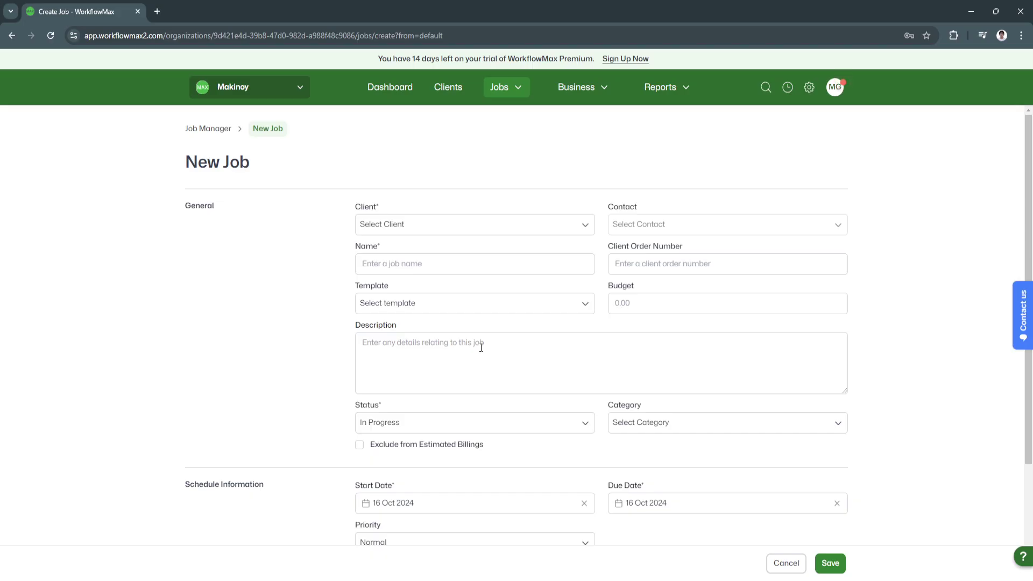
scroll(466, 336, down, 3)
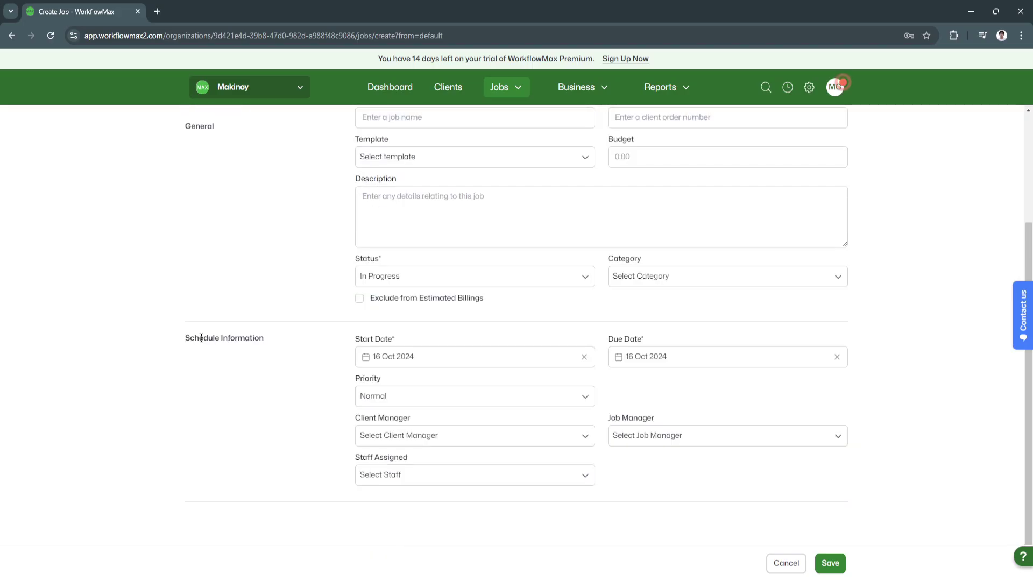
drag(188, 338, 267, 338)
click(324, 353)
click(830, 564)
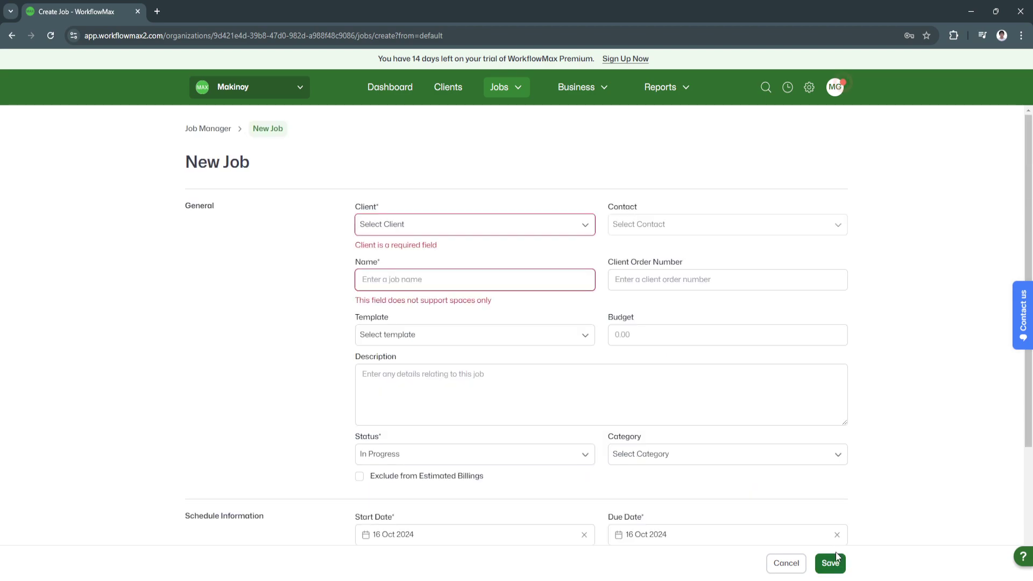
click(423, 230)
click(423, 230)
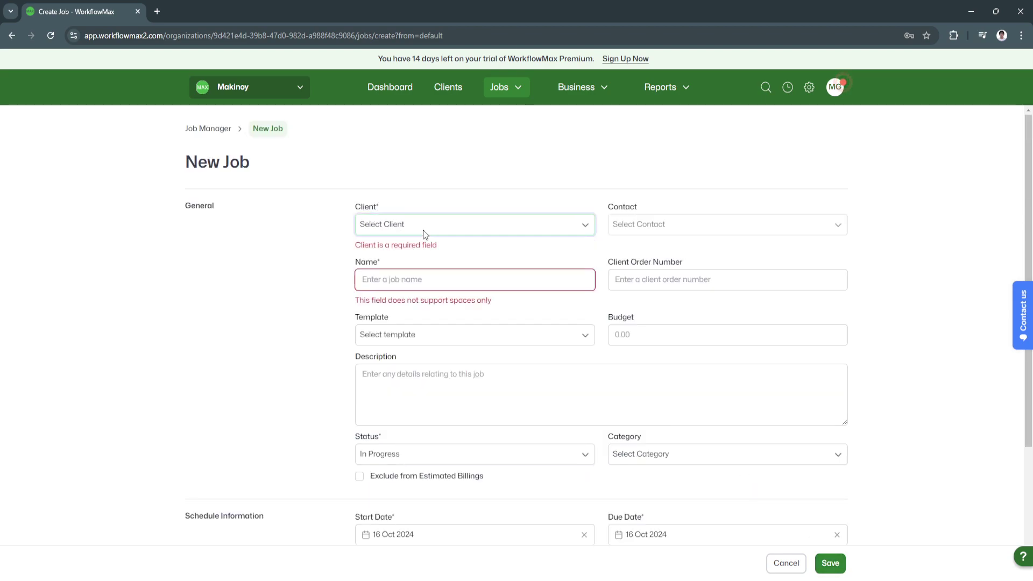
click(207, 129)
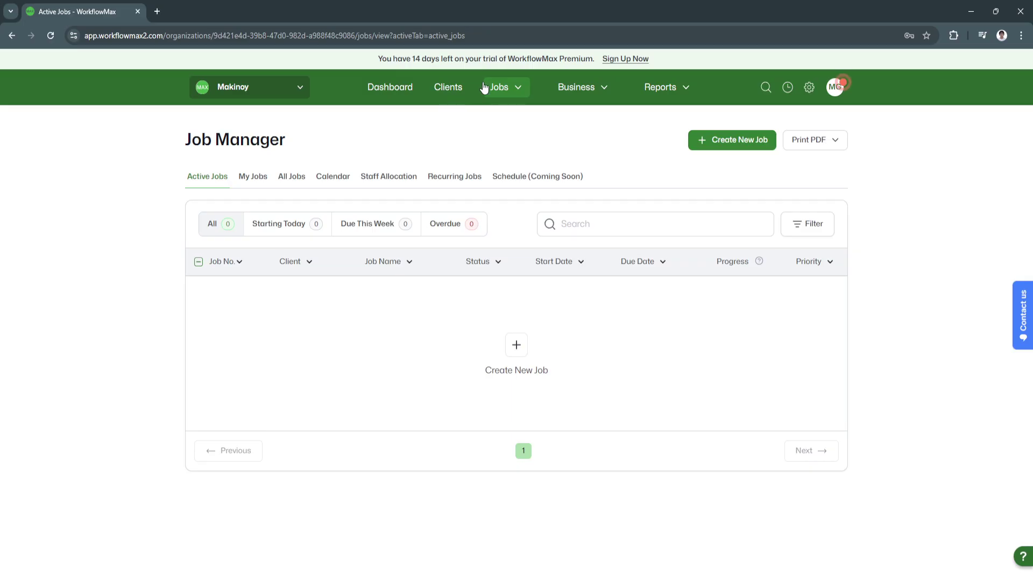
Browse Job Manager's Today, Overdue, All Jobs, Calendar and Recurring Jobs views
click(268, 230)
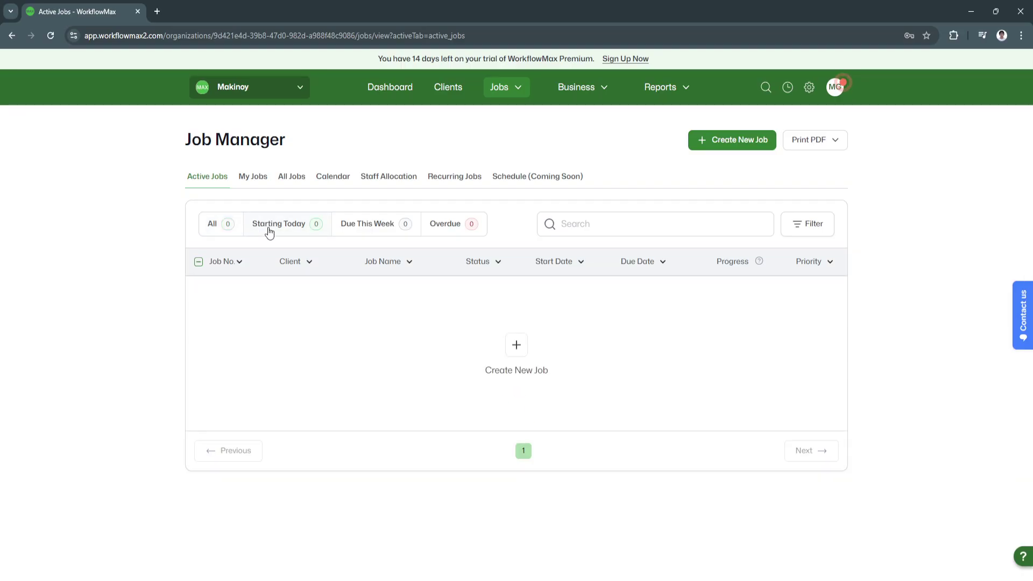
click(437, 228)
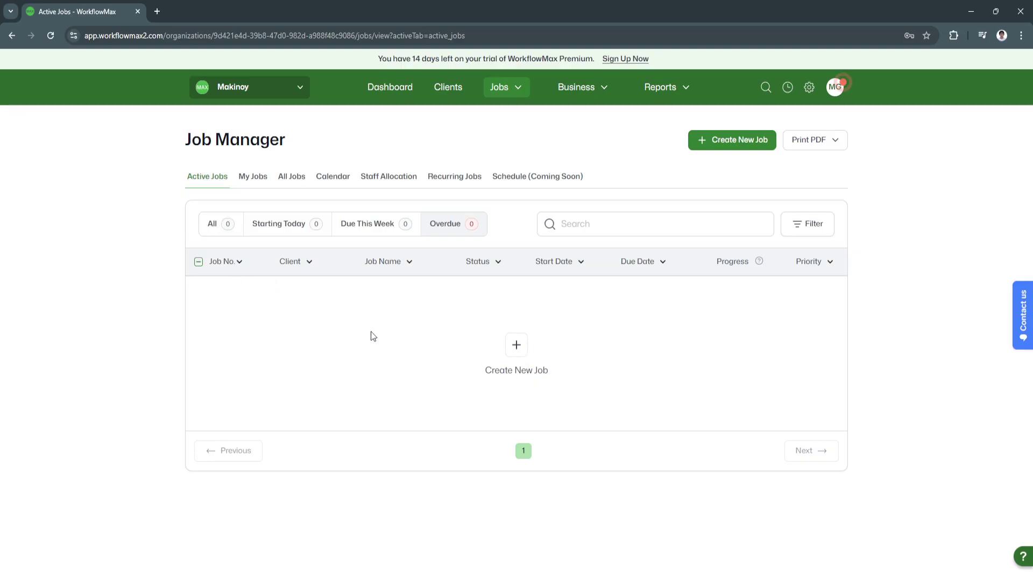
click(286, 181)
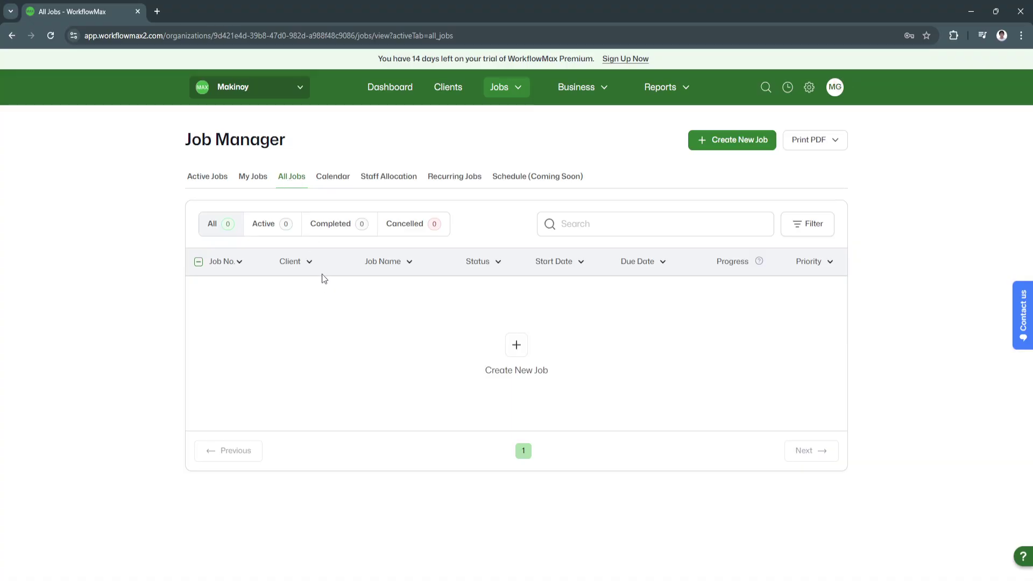
click(335, 183)
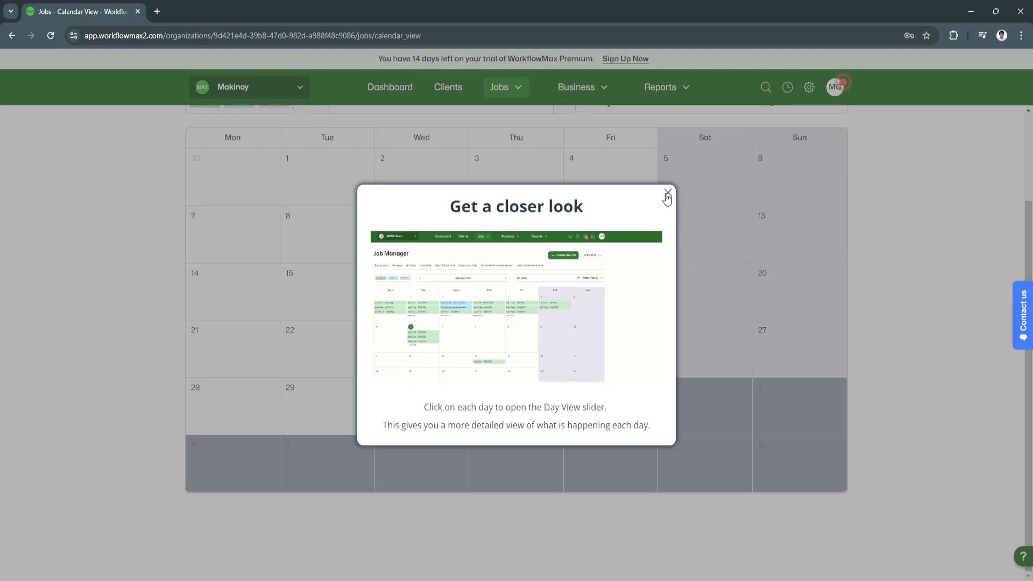
click(665, 195)
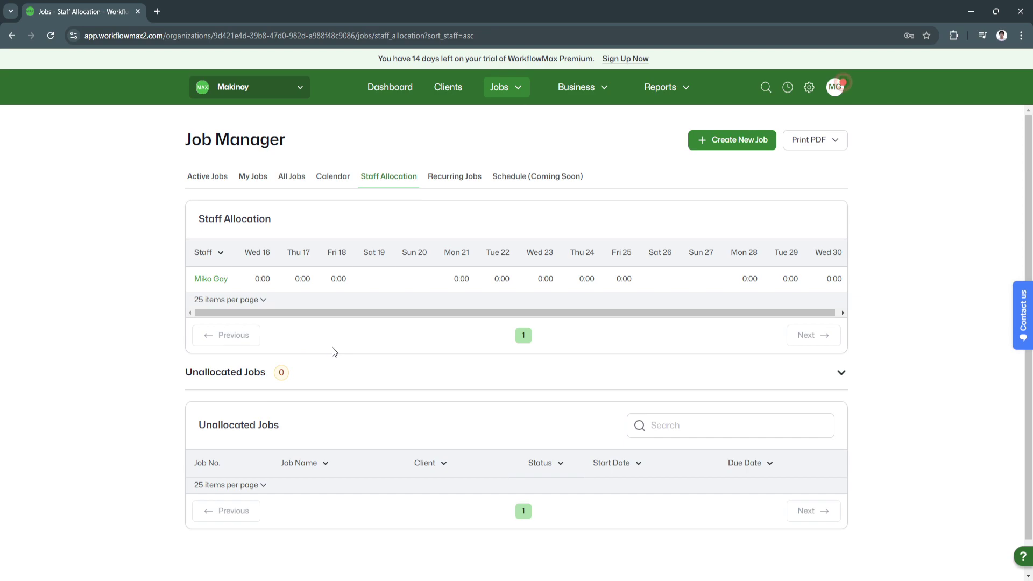
click(438, 182)
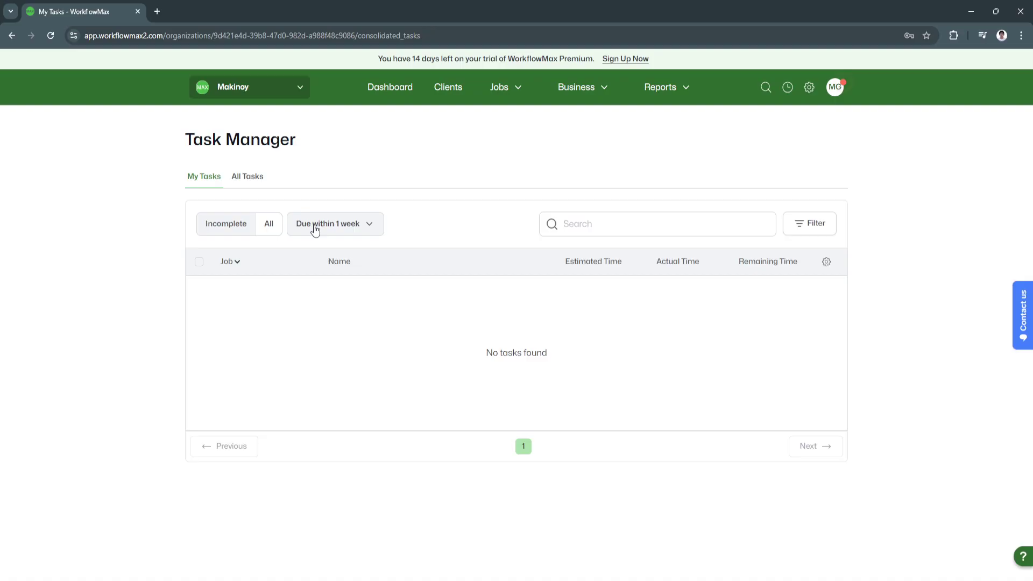
Switch Task Manager to All Tasks, which also shows no tasks
click(250, 179)
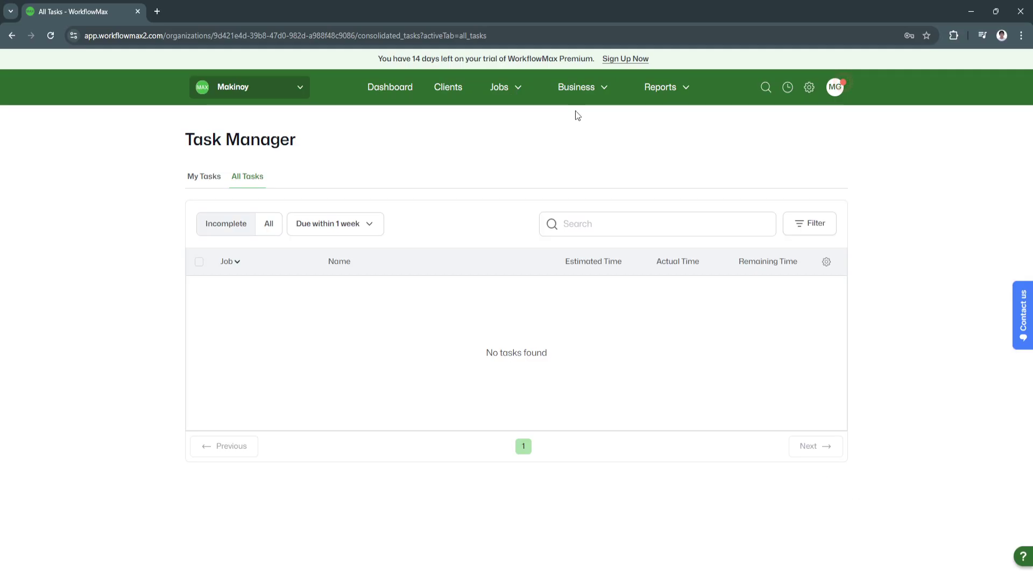
click(573, 91)
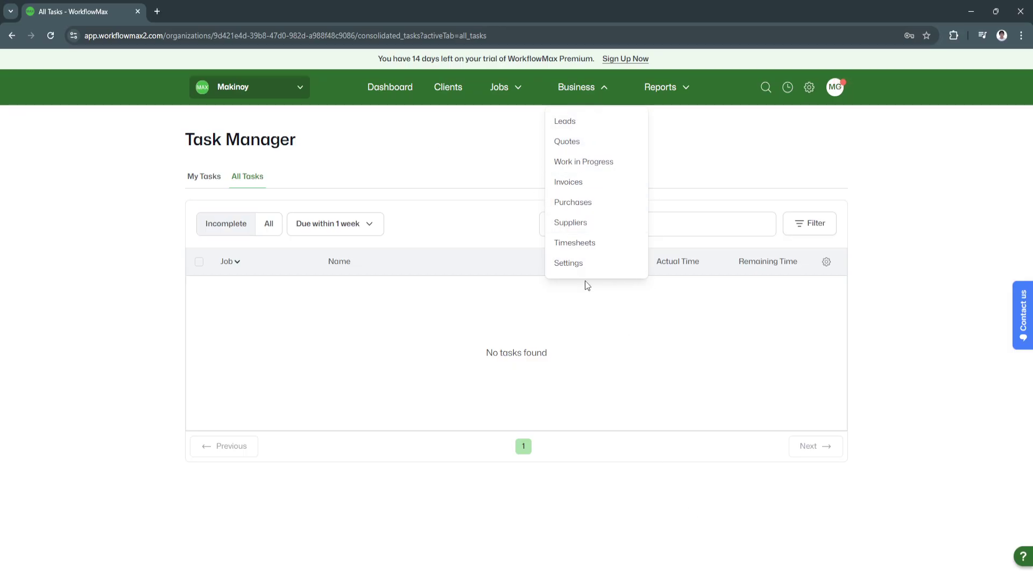
Visit the Leads dashboard, then the Work in Progress page with all totals at 0.00
click(574, 128)
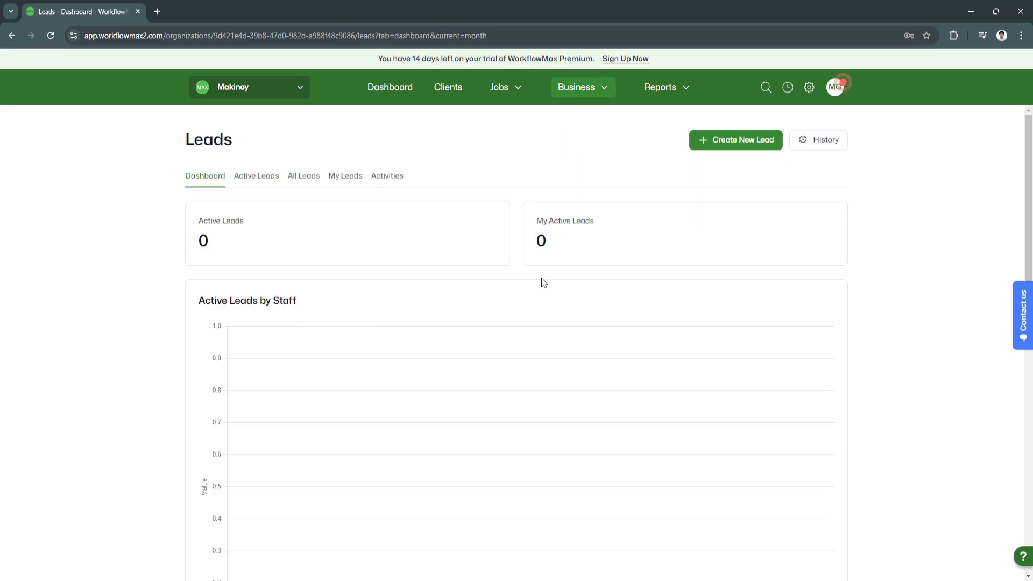
scroll(491, 408, down, 3)
scroll(491, 408, up, 3)
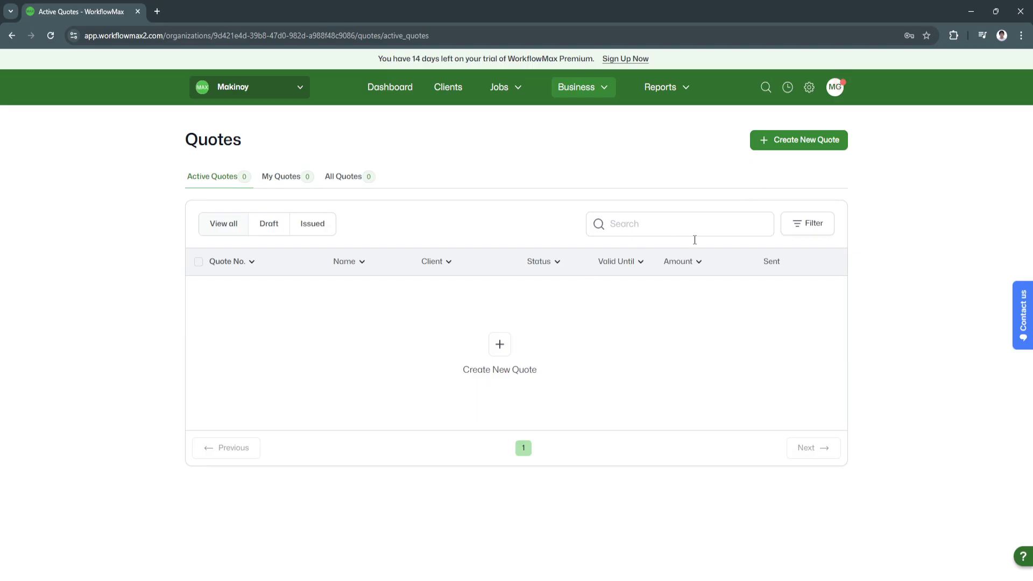
click(601, 89)
click(576, 162)
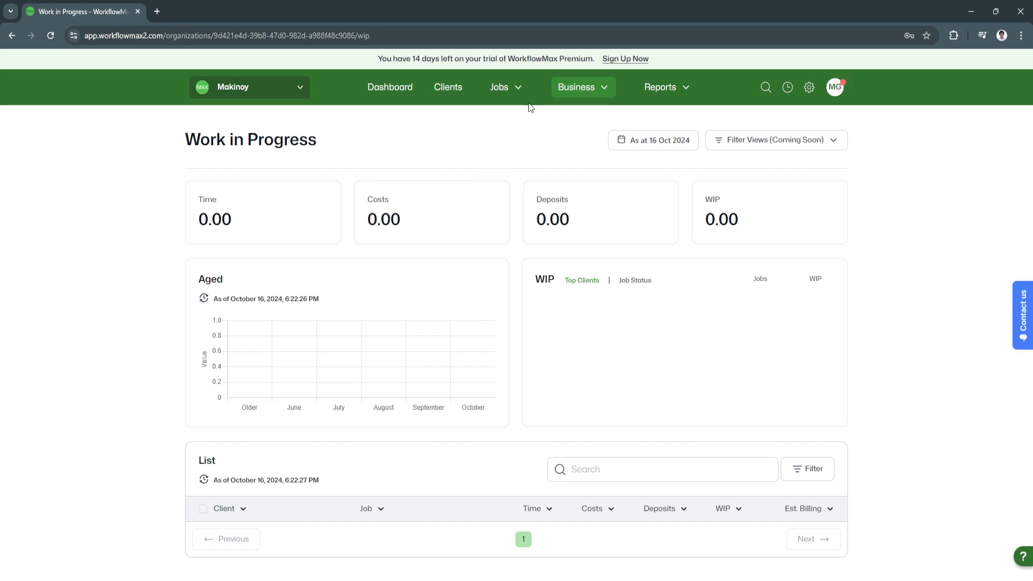
View the Business > Invoices overview and dismiss the invoicing webinar promotion
click(562, 90)
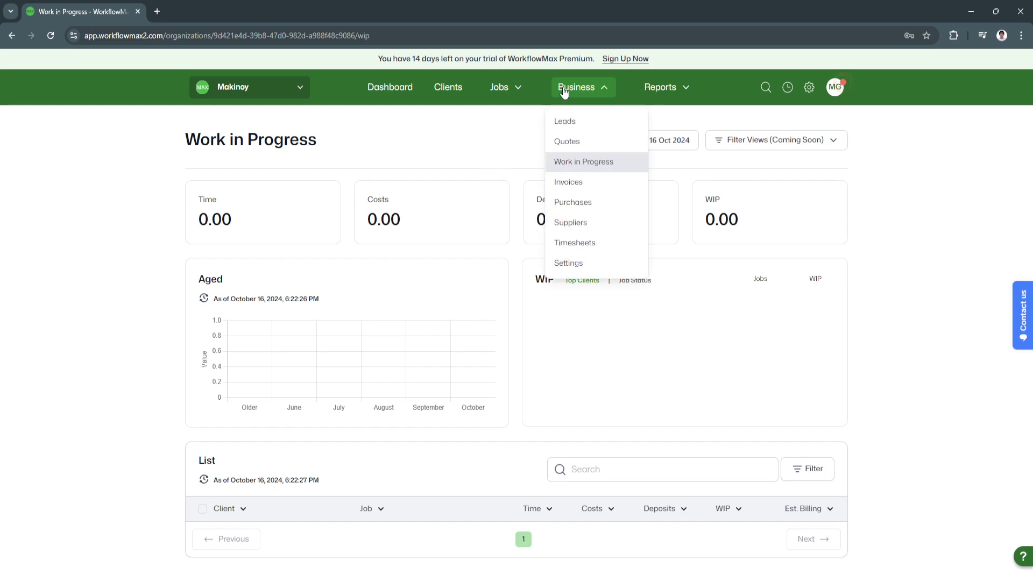
click(594, 183)
scroll(299, 447, down, 2)
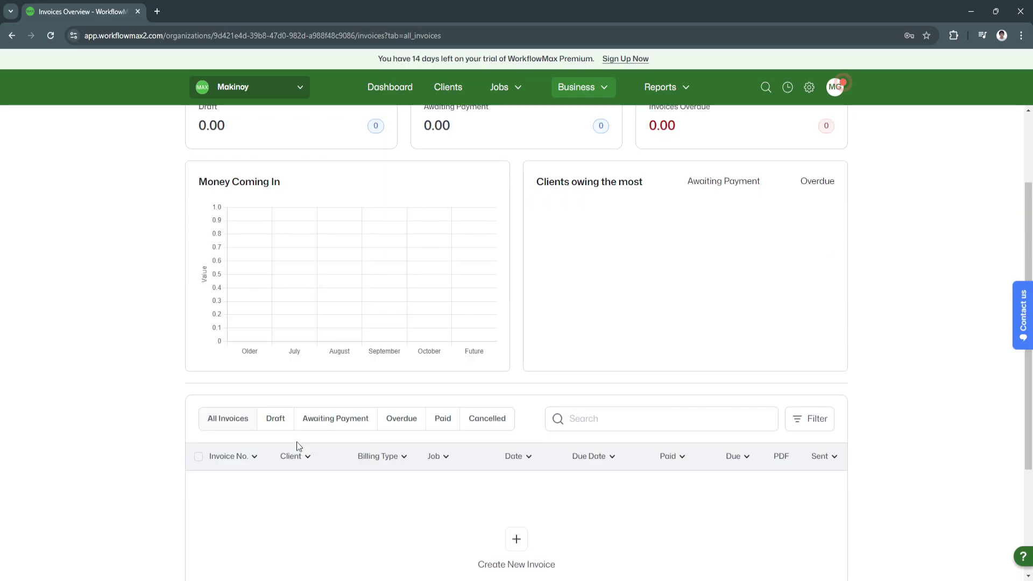
scroll(299, 446, up, 2)
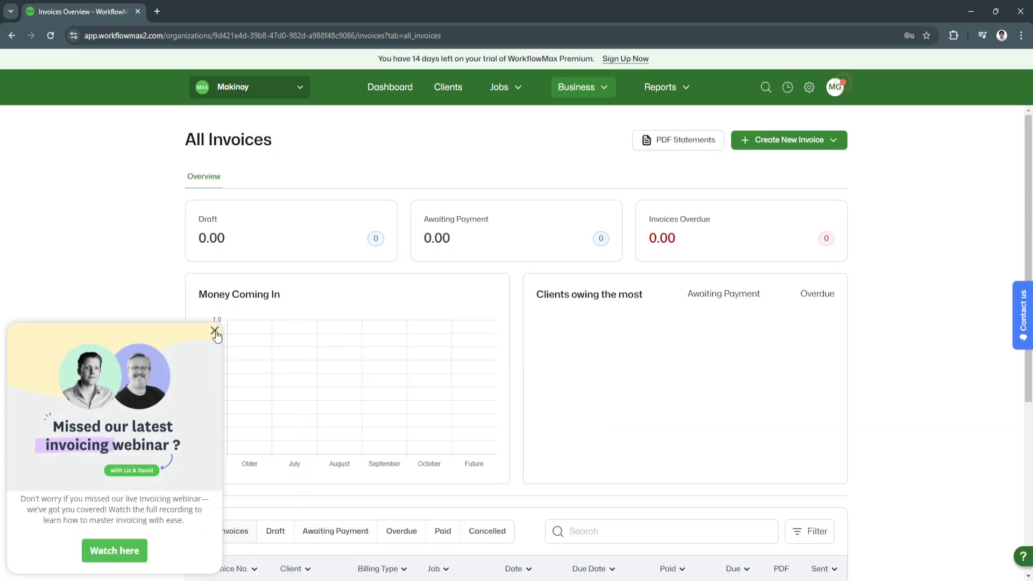
click(214, 331)
scroll(569, 467, down, 5)
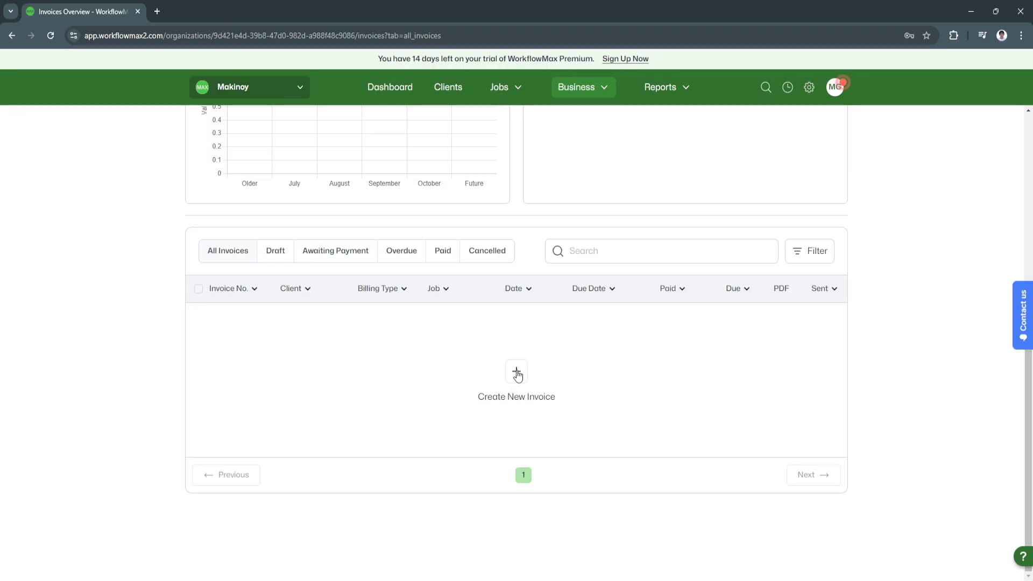
scroll(517, 375, up, 5)
Visit the Purchase Orders and weekly Timesheets pages, then open Business > Settings
click(586, 89)
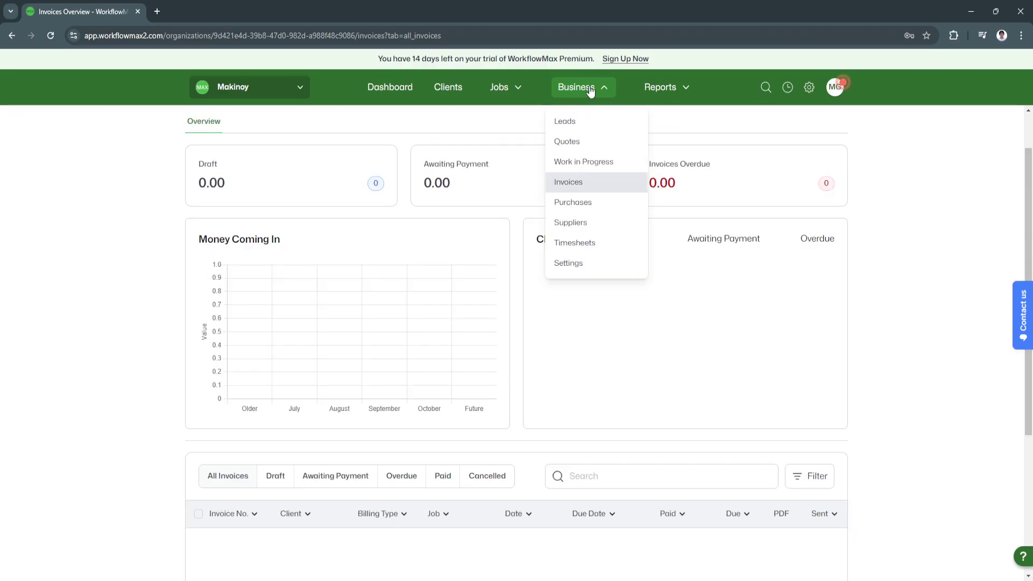
click(577, 186)
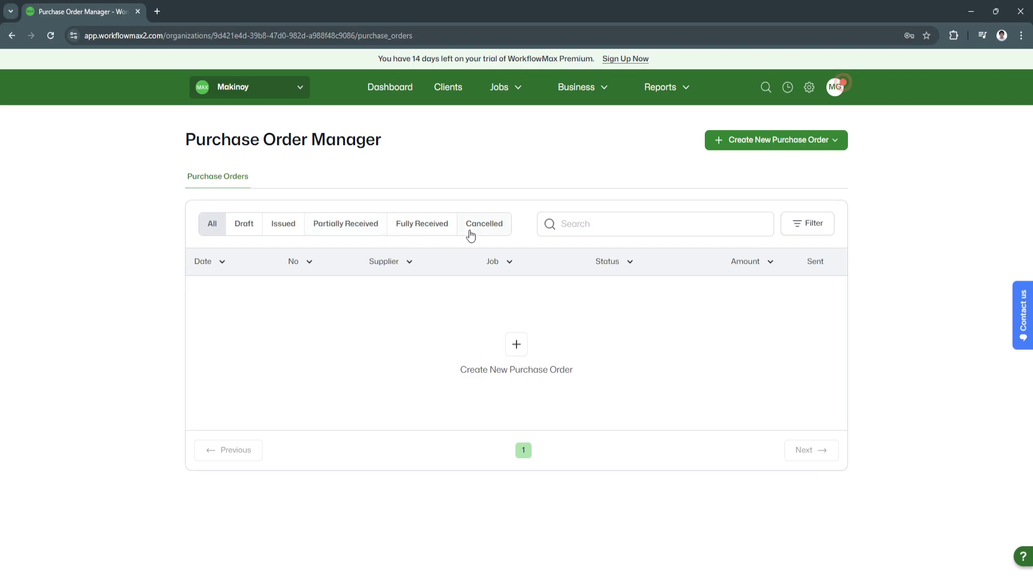
click(601, 100)
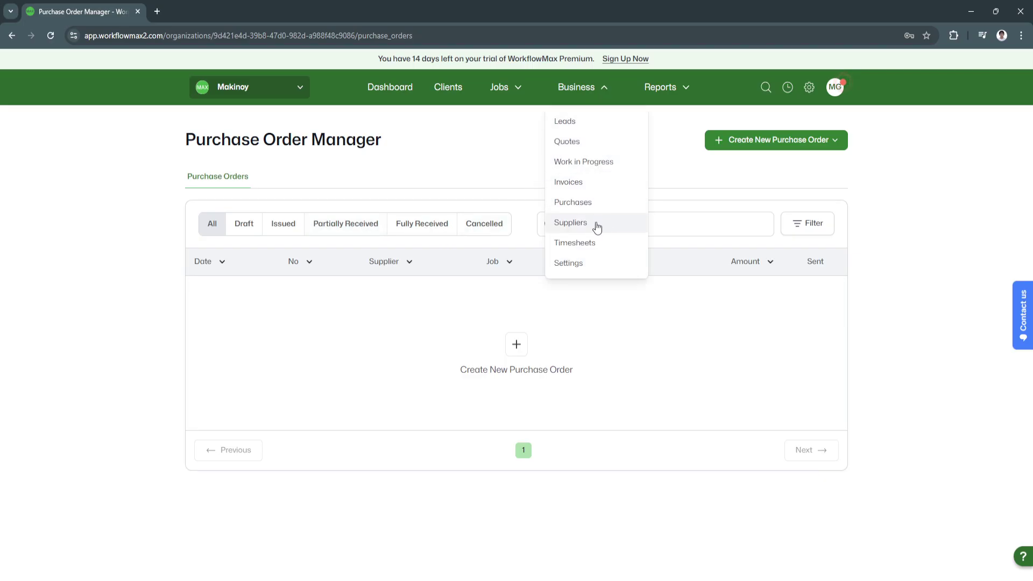
click(593, 244)
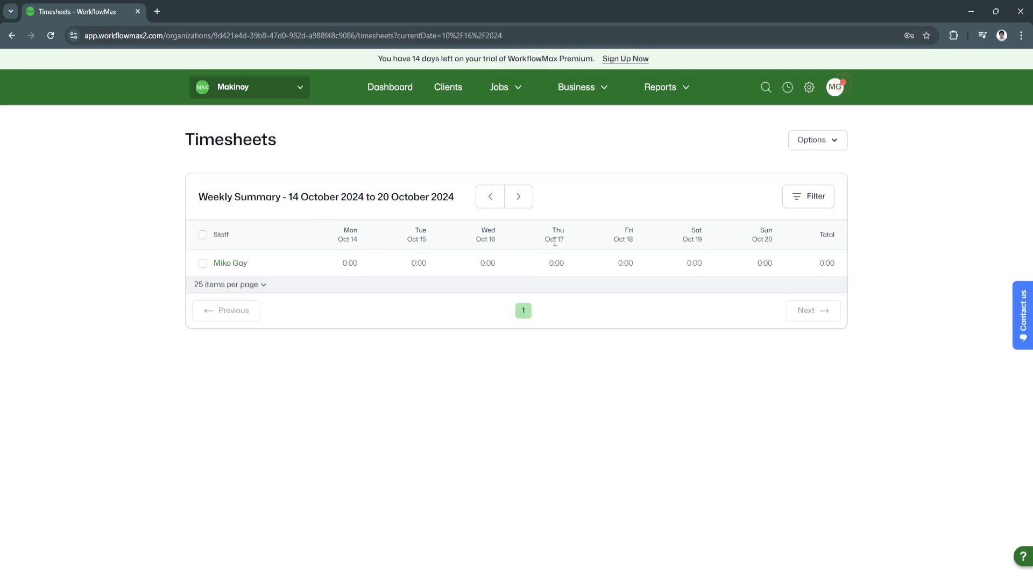
click(576, 87)
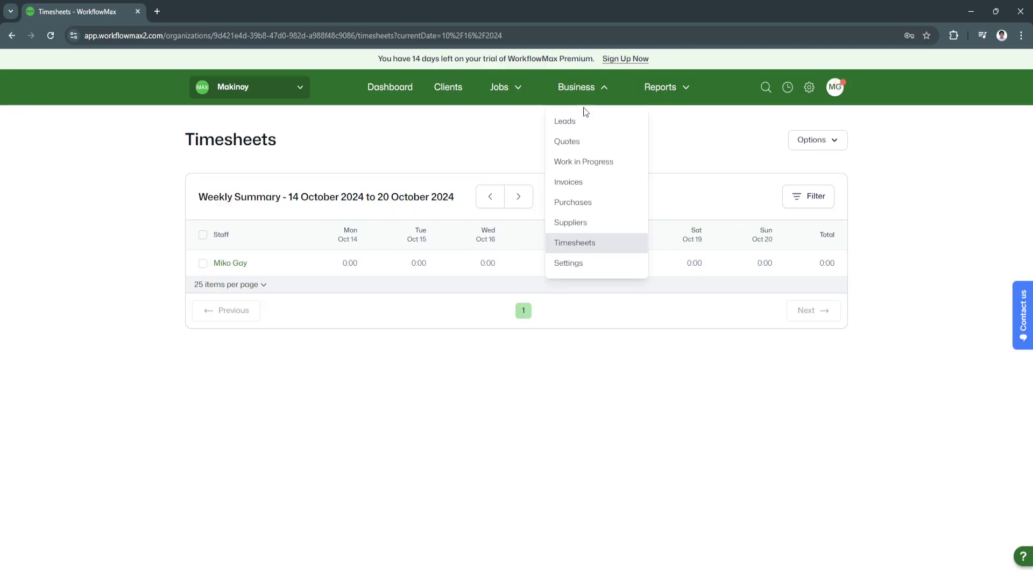
click(579, 261)
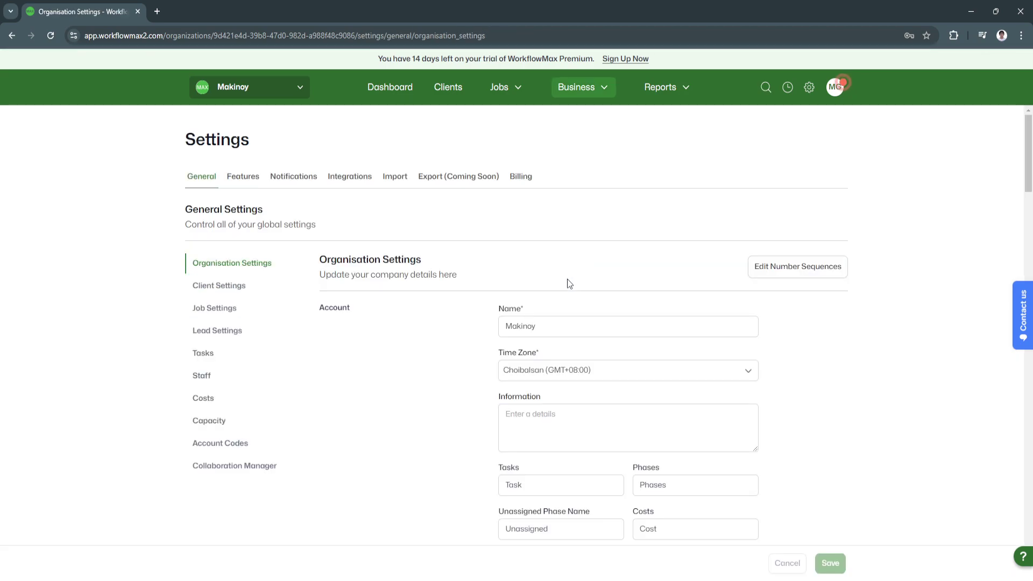
Open Reports > Reports, dismiss both webinar popups, and open the Billable Time Report
click(651, 95)
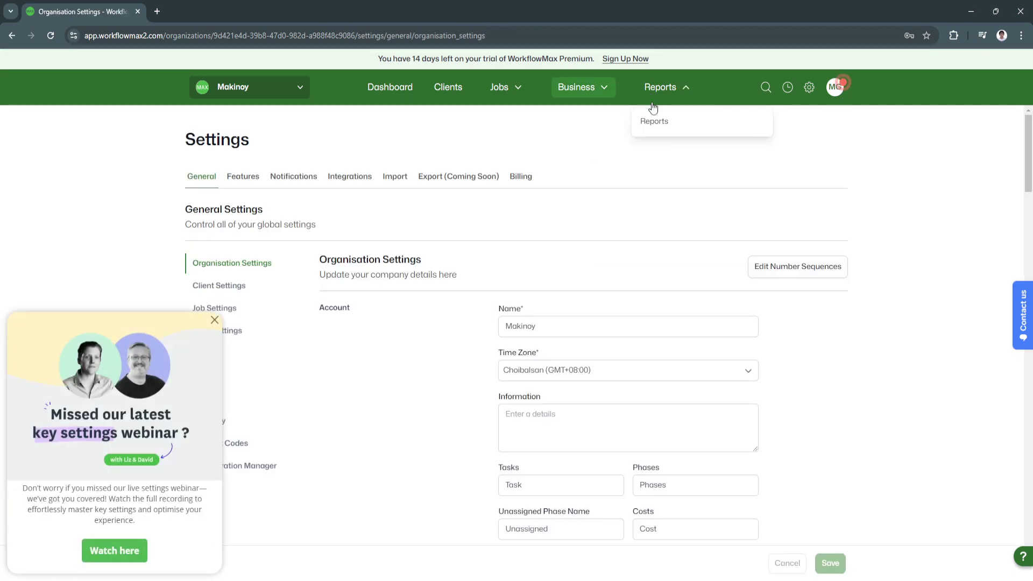
click(651, 119)
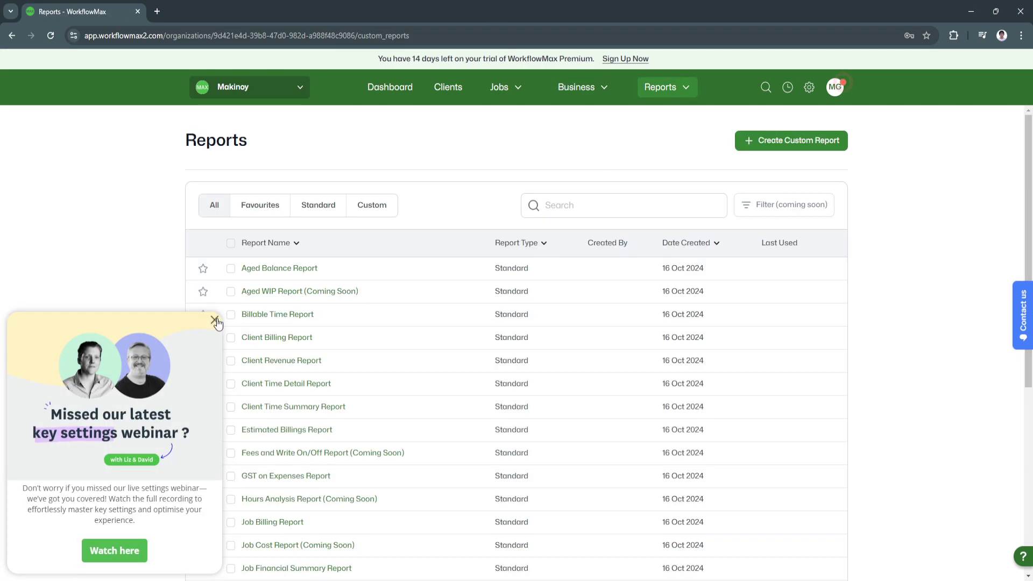
click(214, 319)
scroll(433, 344, down, 3)
scroll(440, 346, down, 3)
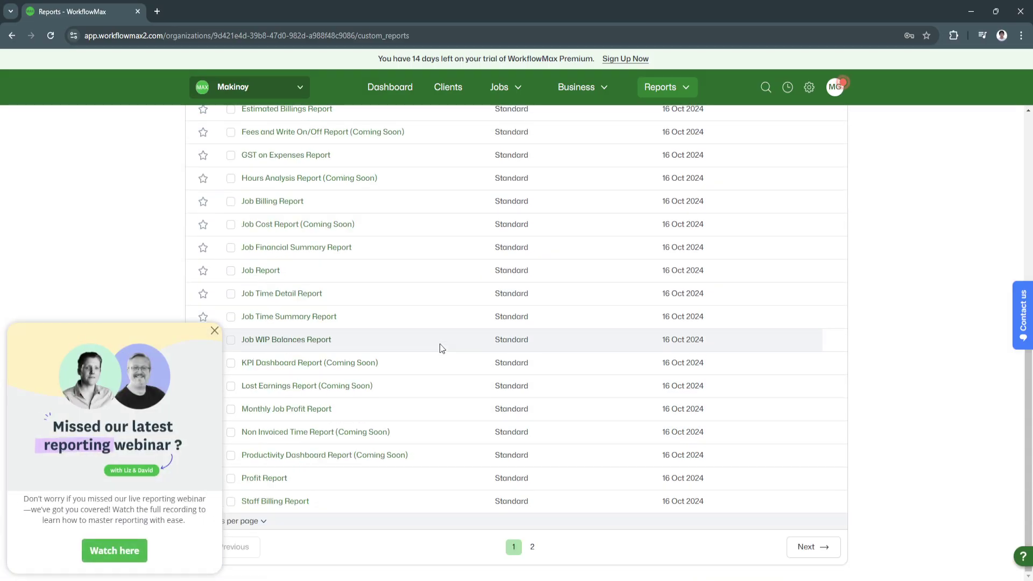
click(215, 331)
scroll(462, 356, up, 3)
scroll(464, 357, up, 3)
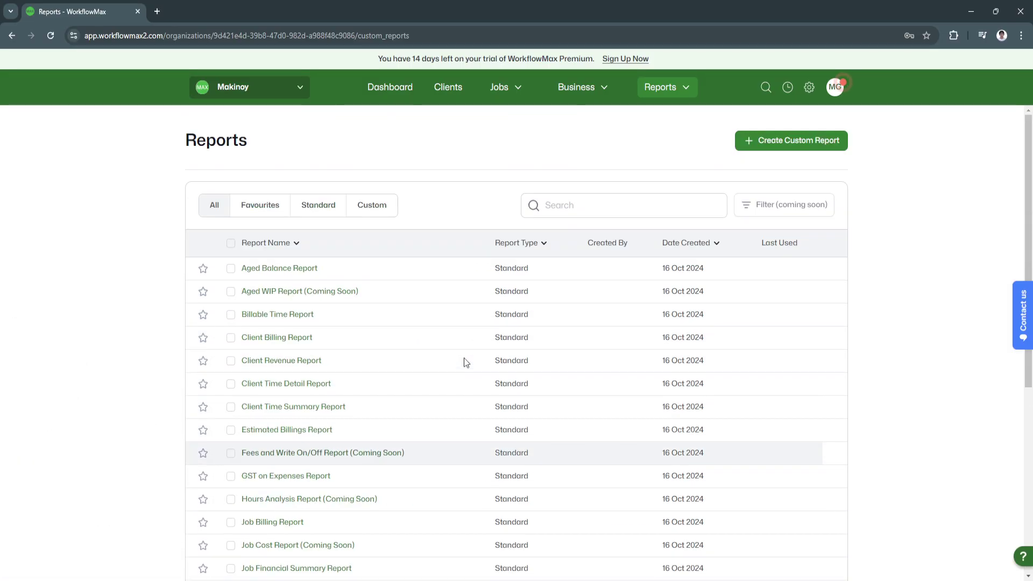
click(286, 321)
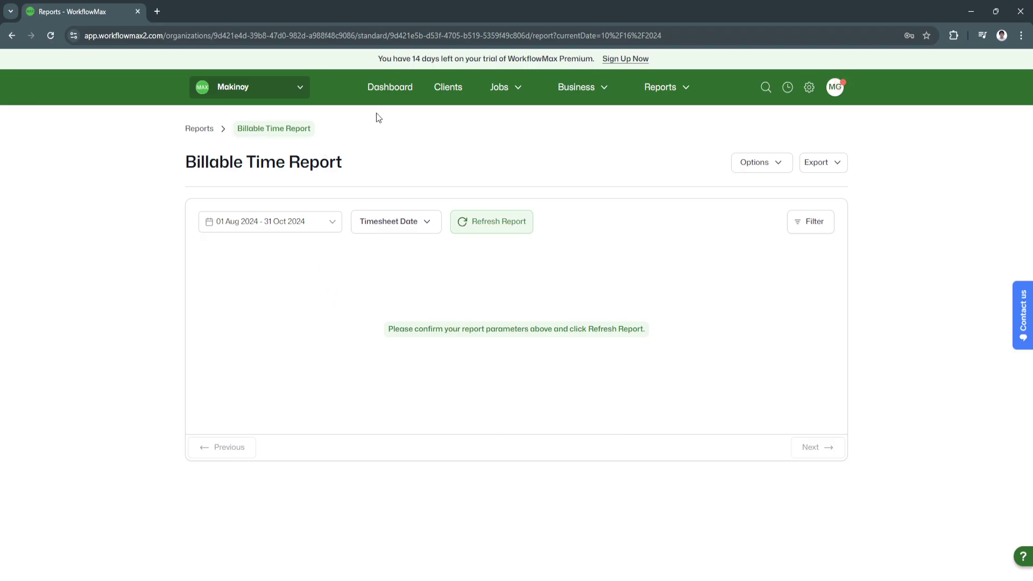
Leave the unrefreshed Billable Time Report and return to the Dashboard
click(383, 91)
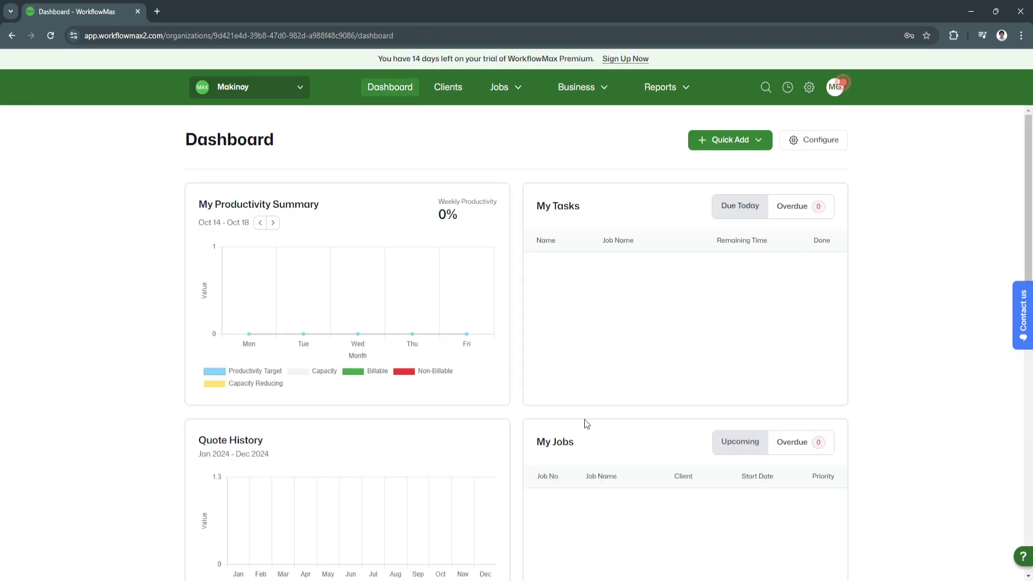